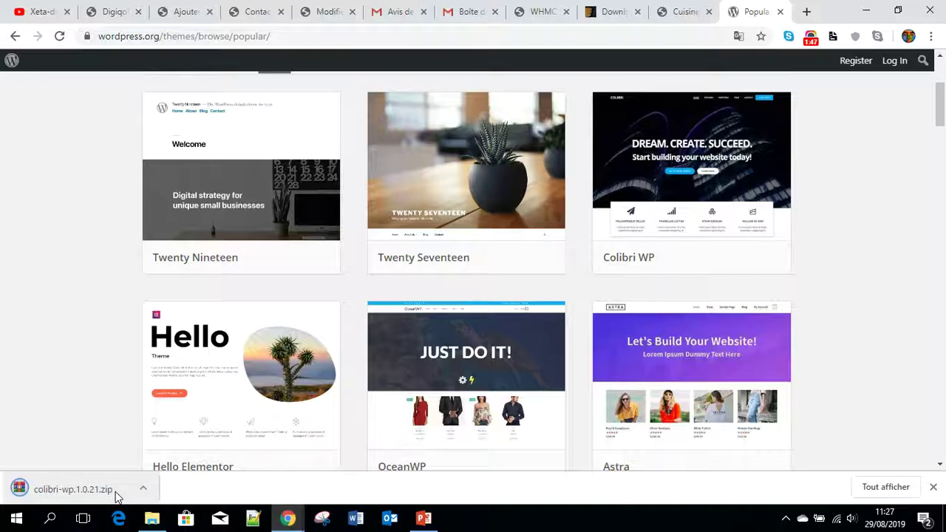
- Show the downloaded colibri-wp.1.0.21 archive in Téléchargements and drag it onto the desktop
right_click(66, 487)
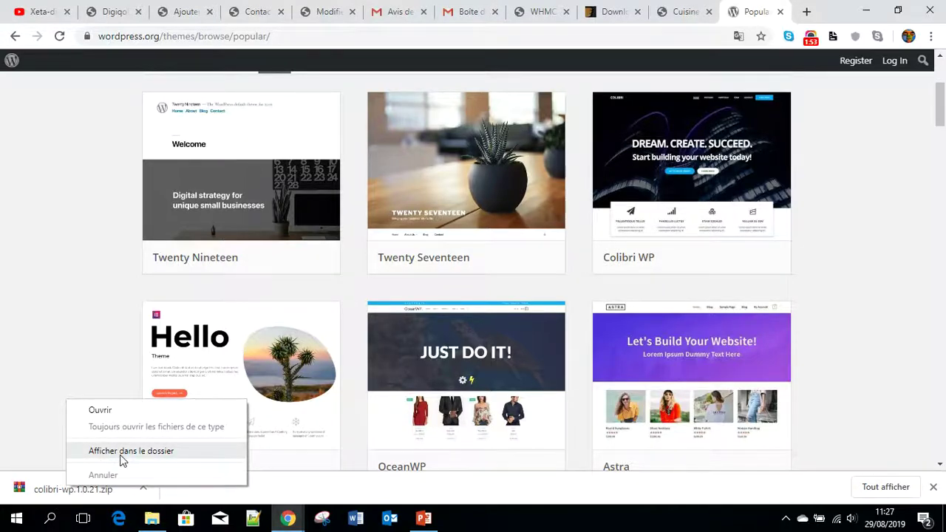
left_click(123, 459)
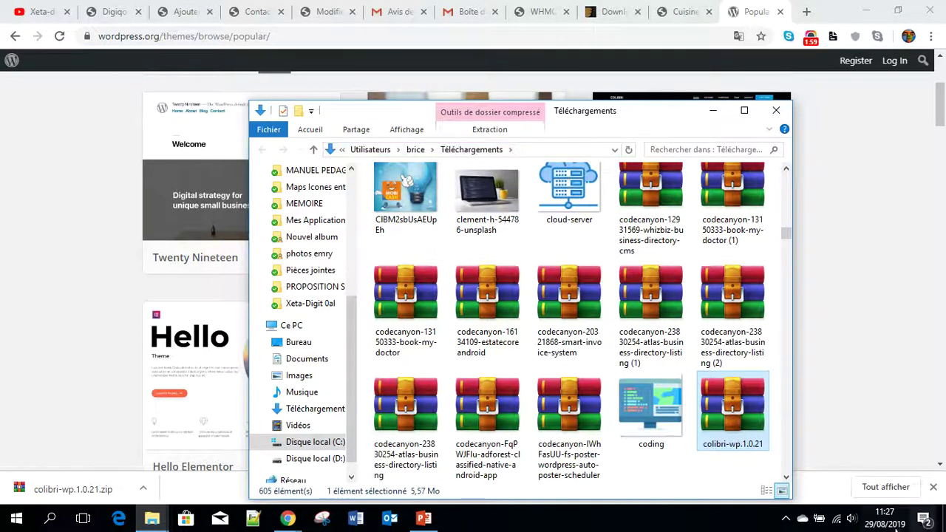
left_click(868, 16)
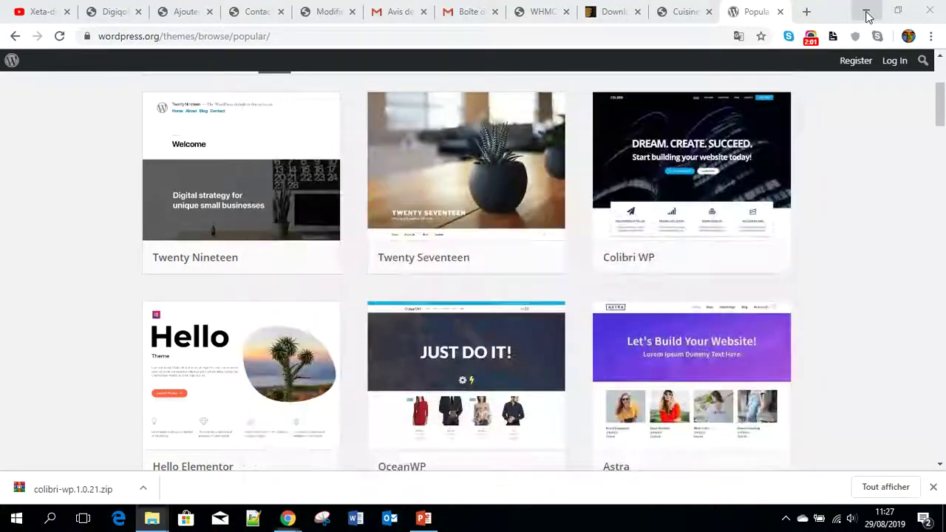
left_click(869, 16)
left_click(891, 17)
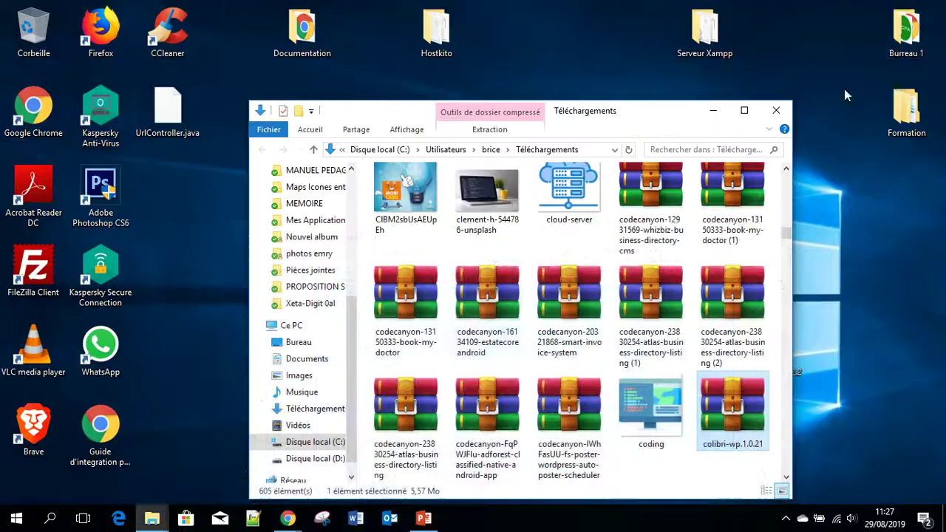
left_click_drag(727, 425, 188, 392)
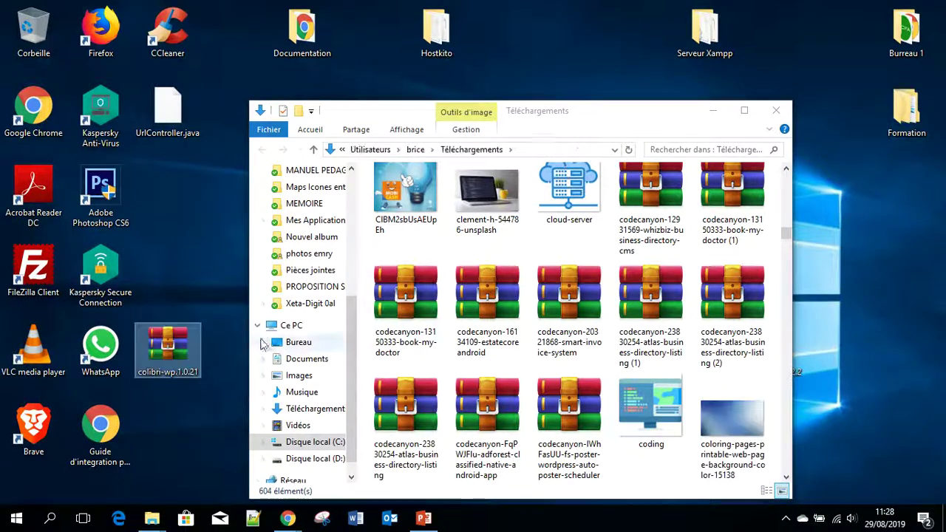
- Bring the browser back and switch to the site's WordPress admin tab
left_click(712, 110)
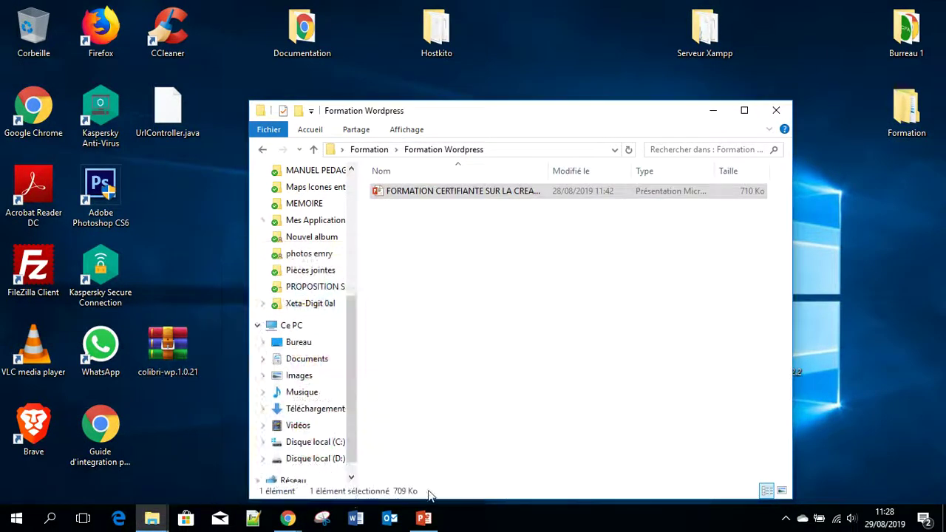
left_click(289, 519)
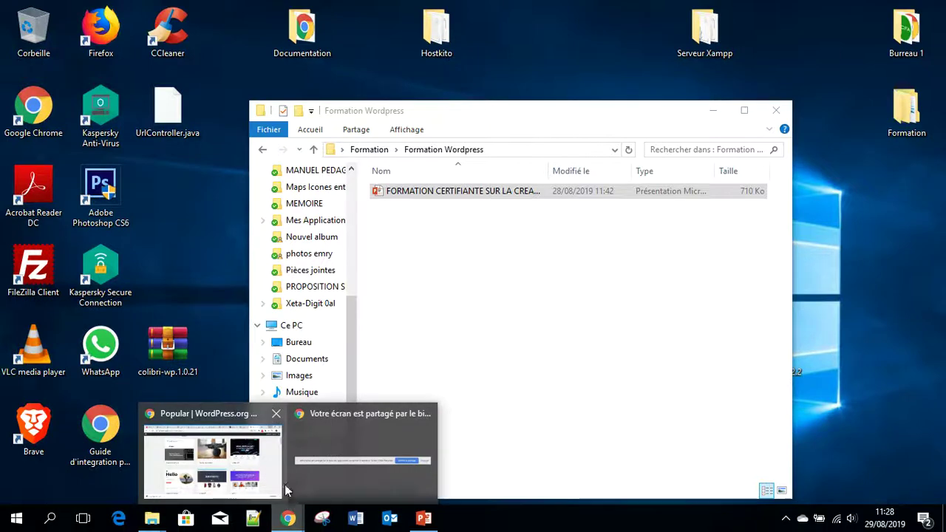
left_click(225, 420)
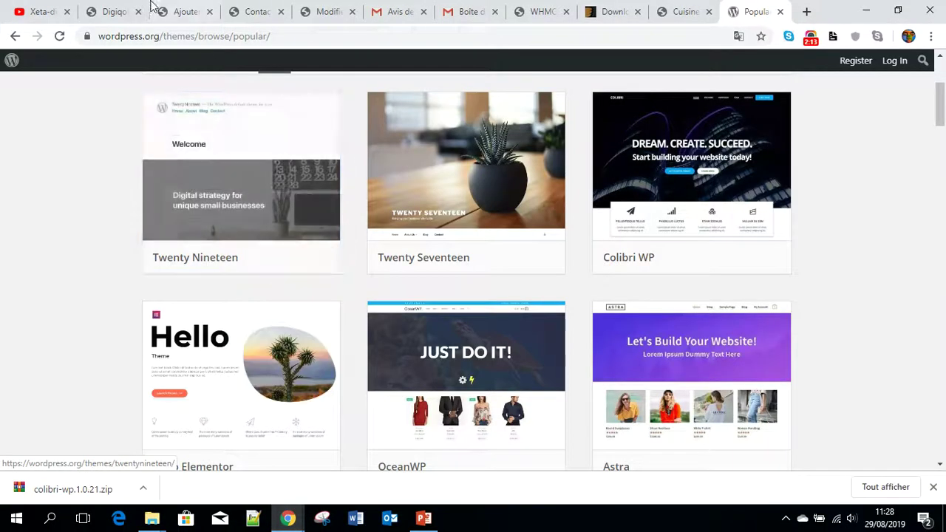
left_click(178, 11)
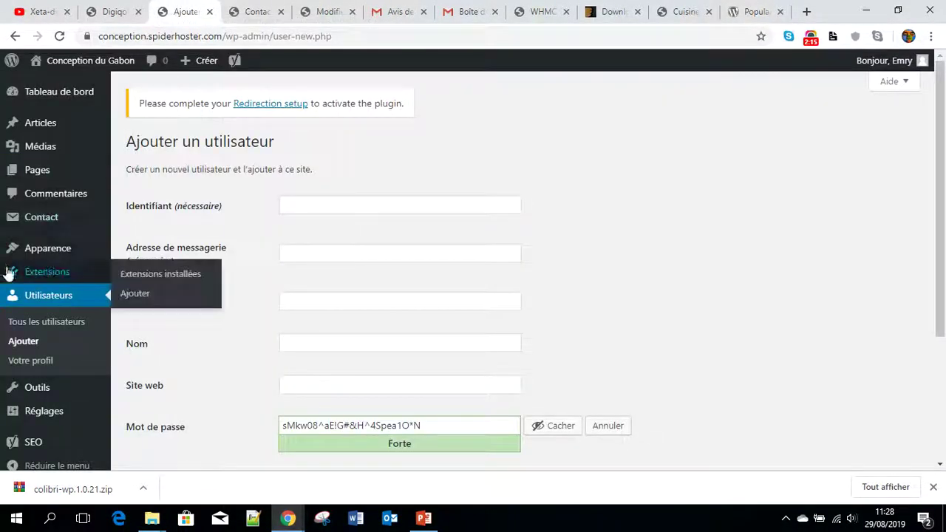
- Go to Apparence > Thèmes, confirming Quitter on the unsaved add-user page
mouse_move(46, 251)
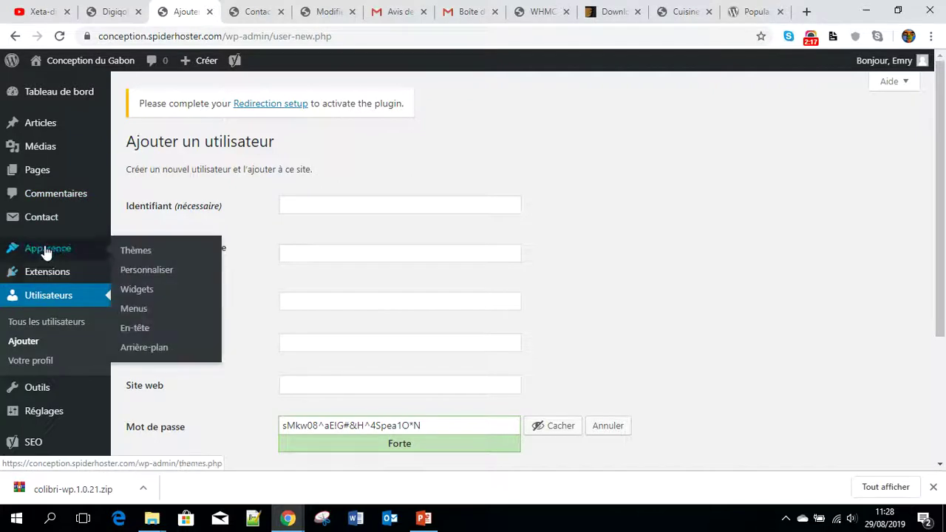
left_click(134, 253)
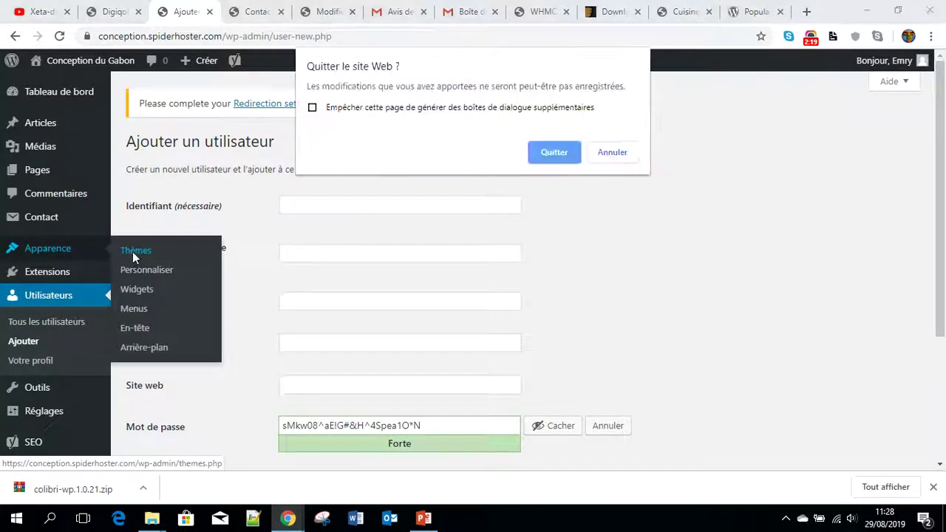
left_click(560, 155)
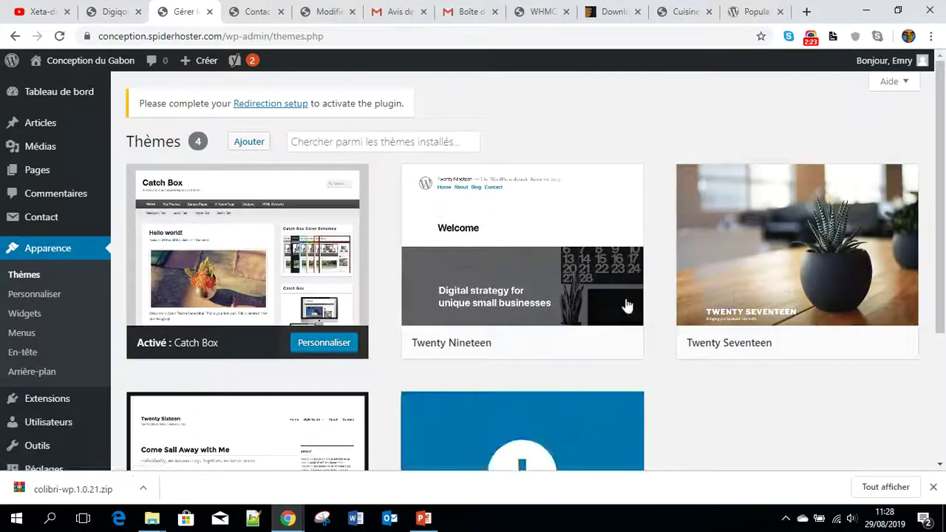
scroll(444, 325, "down", 3)
scroll(499, 325, "up", 2)
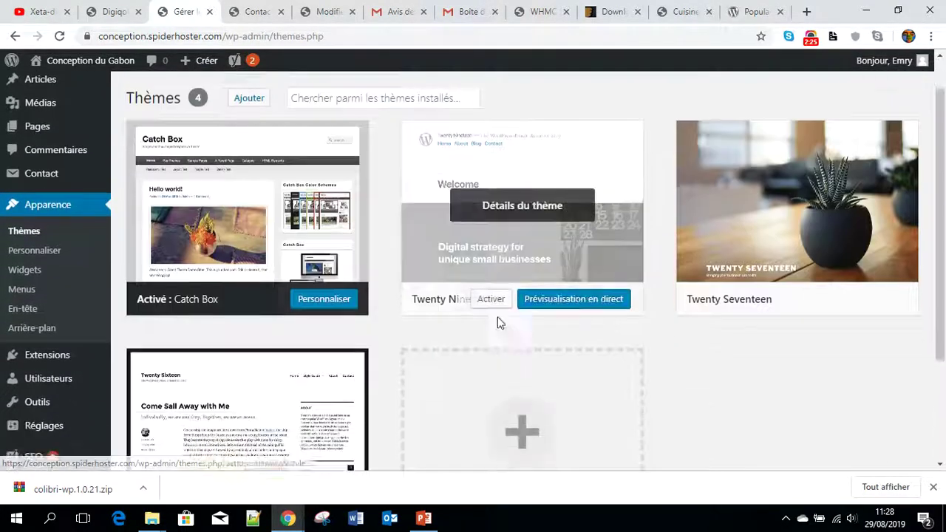
scroll(499, 323, "up", 1)
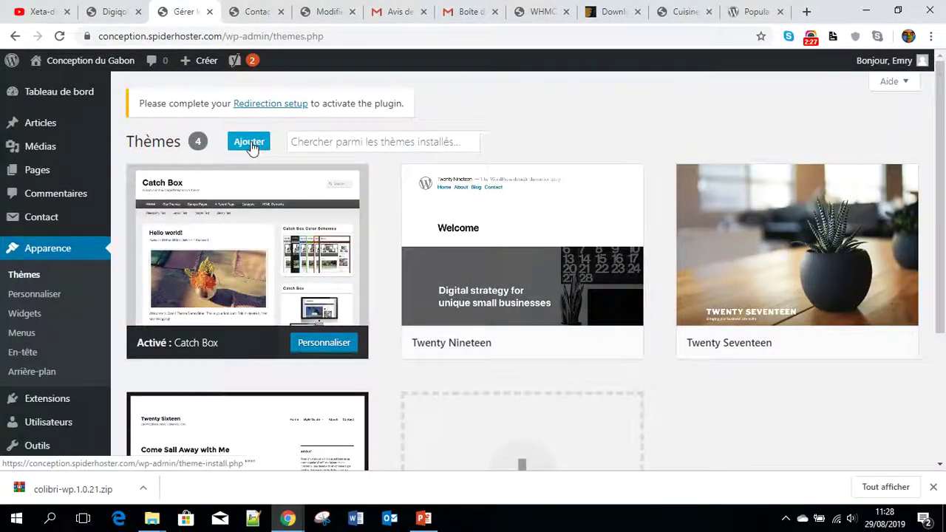
- Open the Add Themes page and its Téléverser un thème upload panel
left_click(250, 142)
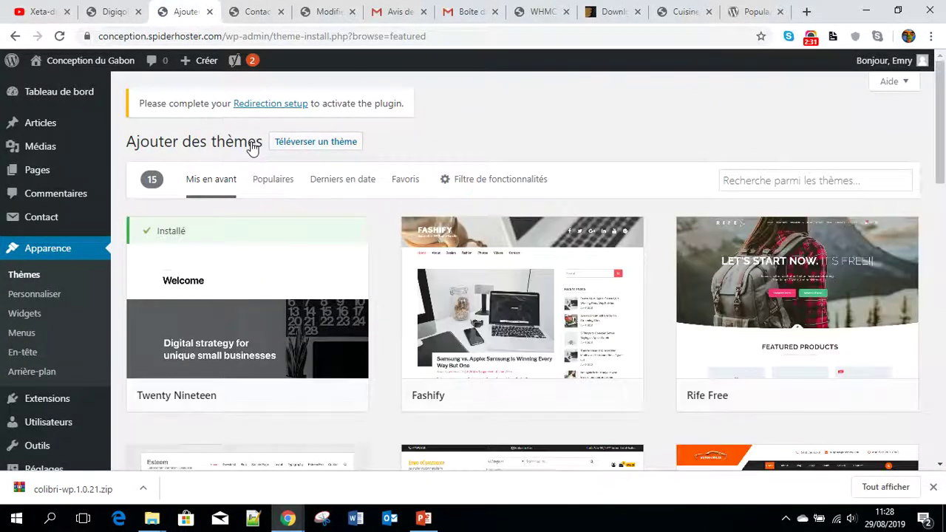
left_click(763, 183)
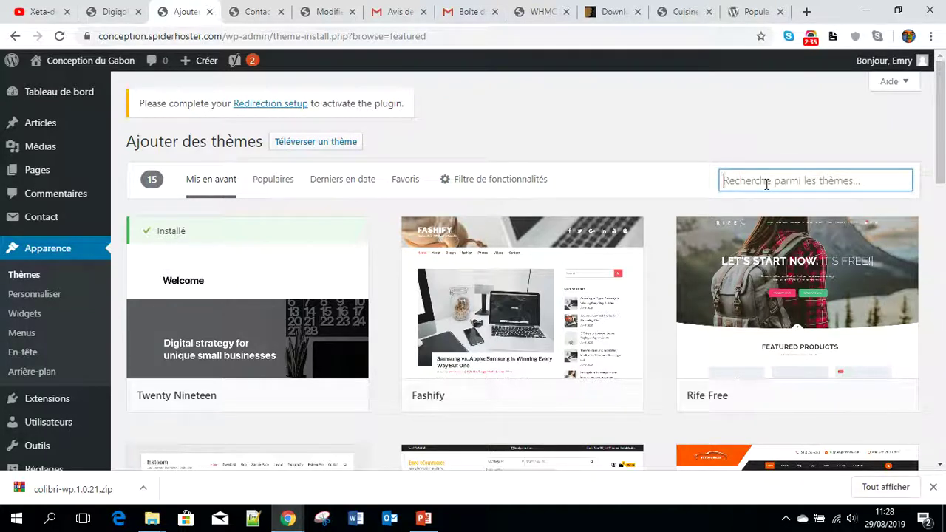
mouse_move(528, 271)
left_click(313, 144)
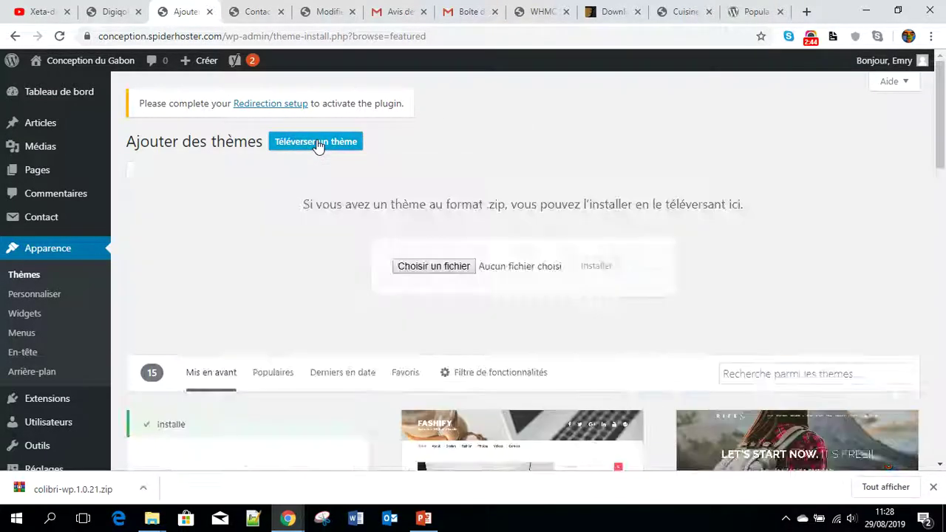
- Choose colibri-wp.1.0.21.zip from the Bureau folder and start installing it
left_click(441, 268)
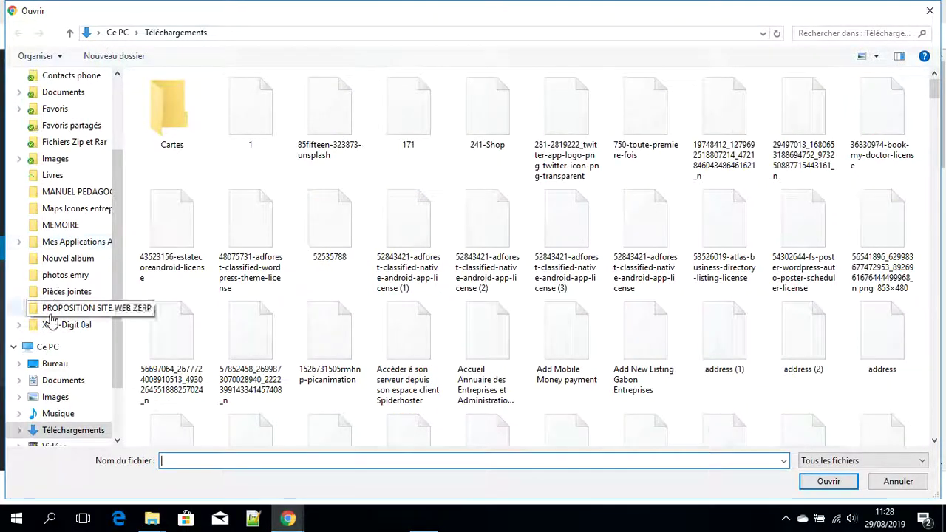
left_click(54, 363)
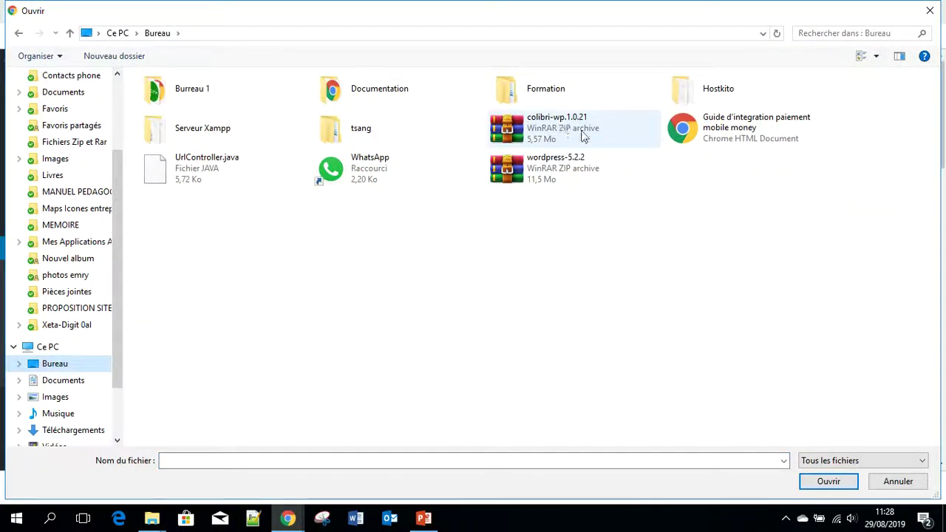
double_click(566, 133)
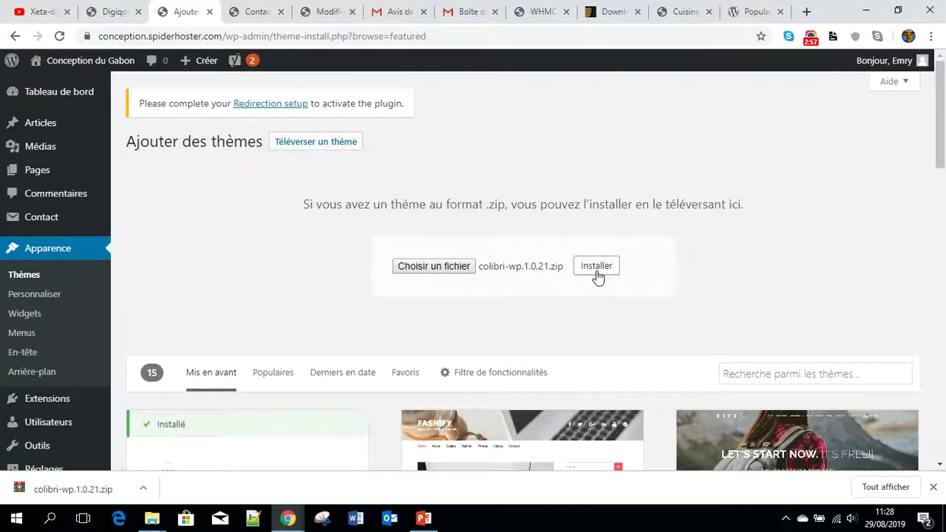
left_click(596, 270)
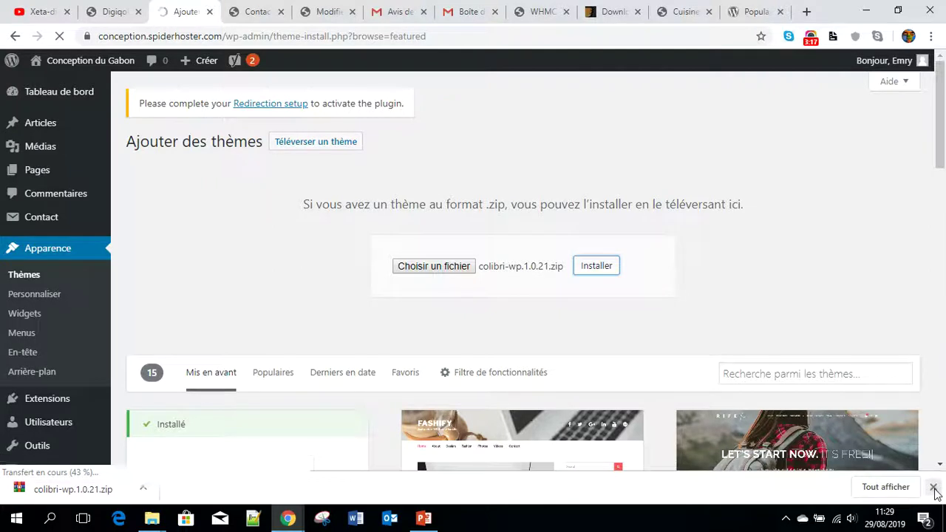
- Dismiss Chrome's downloads bar and wait until the upload fails on the upload_max_filesize limit
left_click(933, 488)
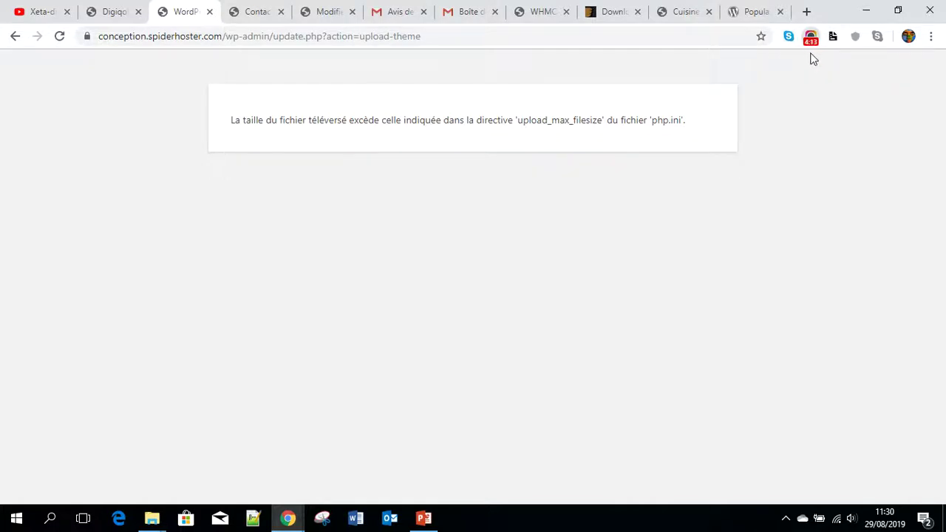
left_click(811, 46)
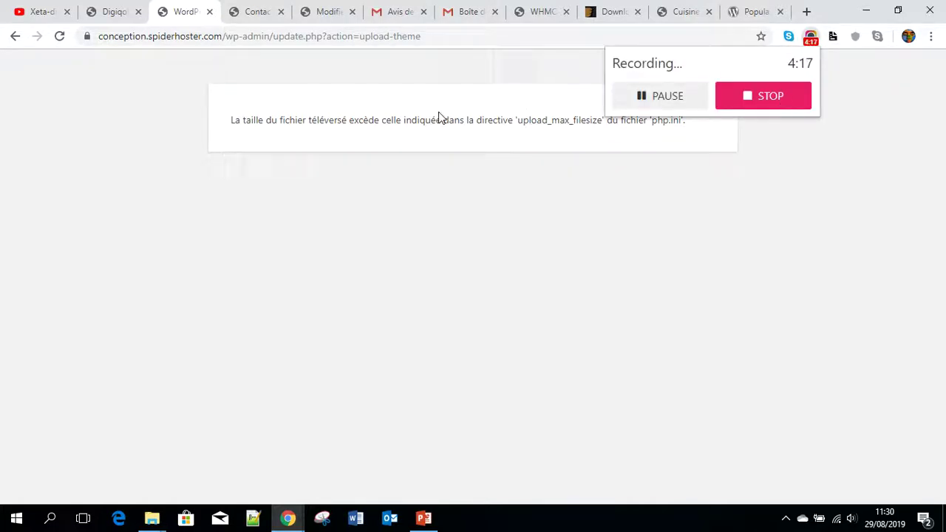
- Switch to the WHMCS billing admin tab
left_click(104, 234)
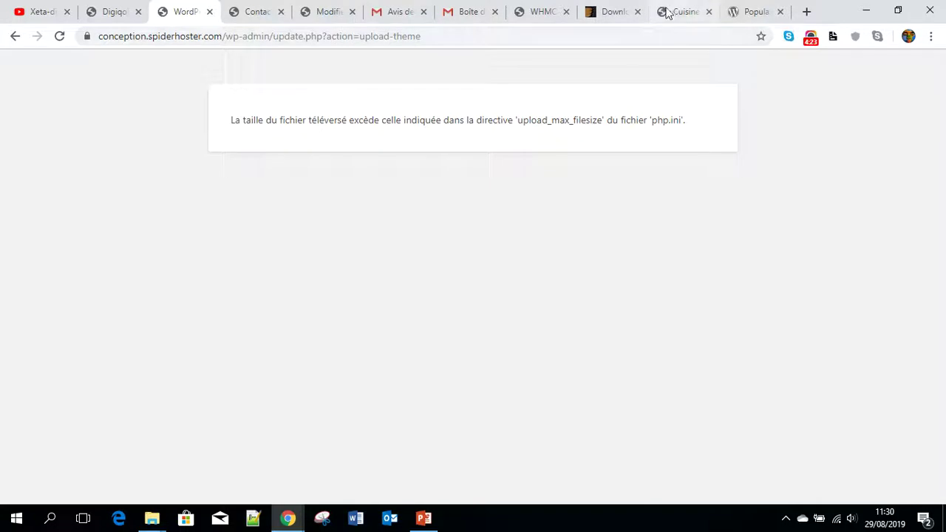
left_click(524, 11)
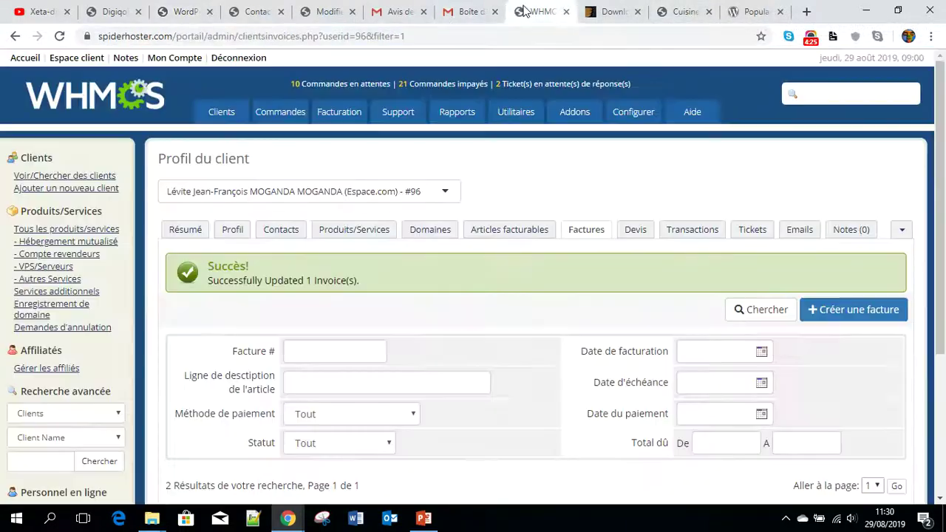
scroll(197, 243, "down", 2)
scroll(294, 185, "up", 2)
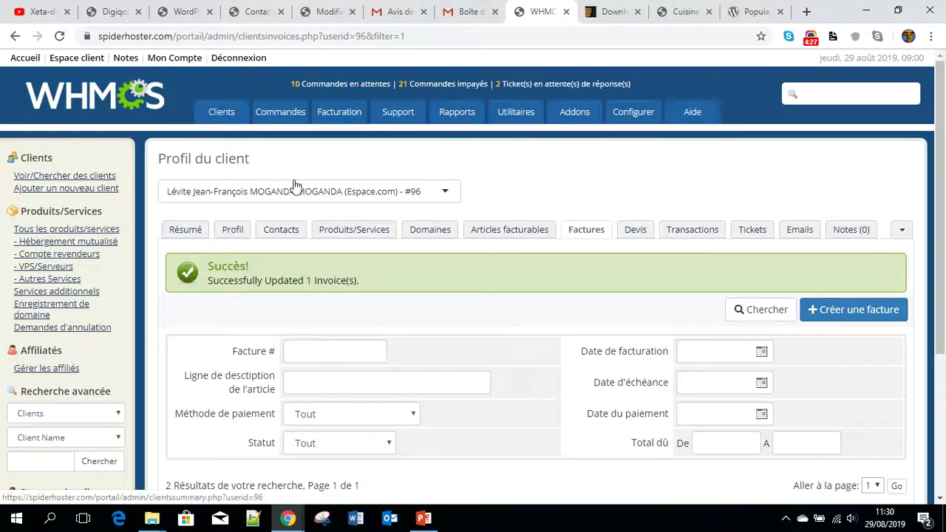
scroll(294, 185, "down", 2)
scroll(220, 279, "up", 2)
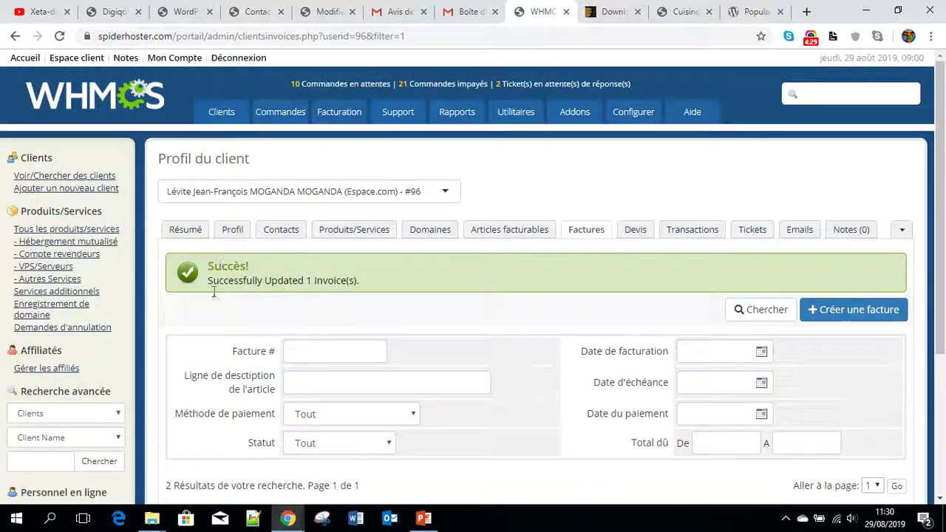
- Open the client's Contacts, find the session expired, and close the WHMCS tab
left_click(186, 231)
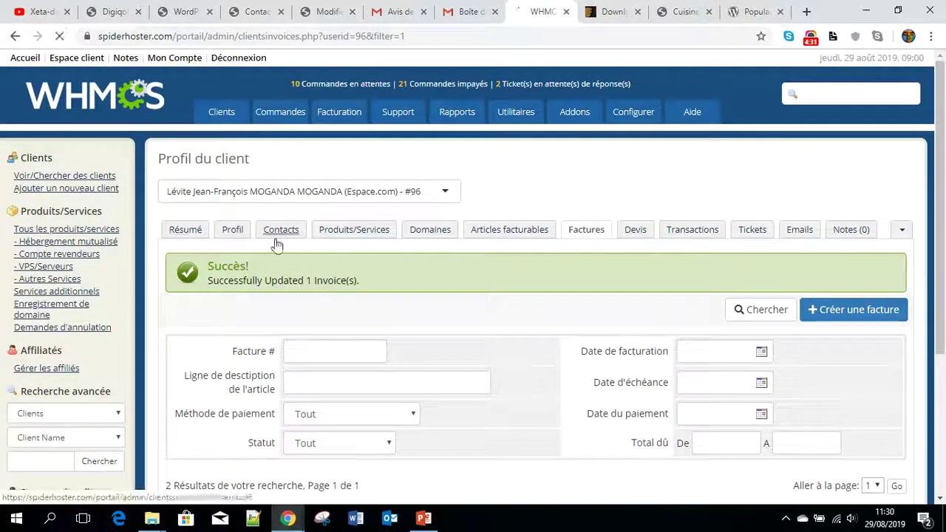
scroll(255, 251, "down", 3)
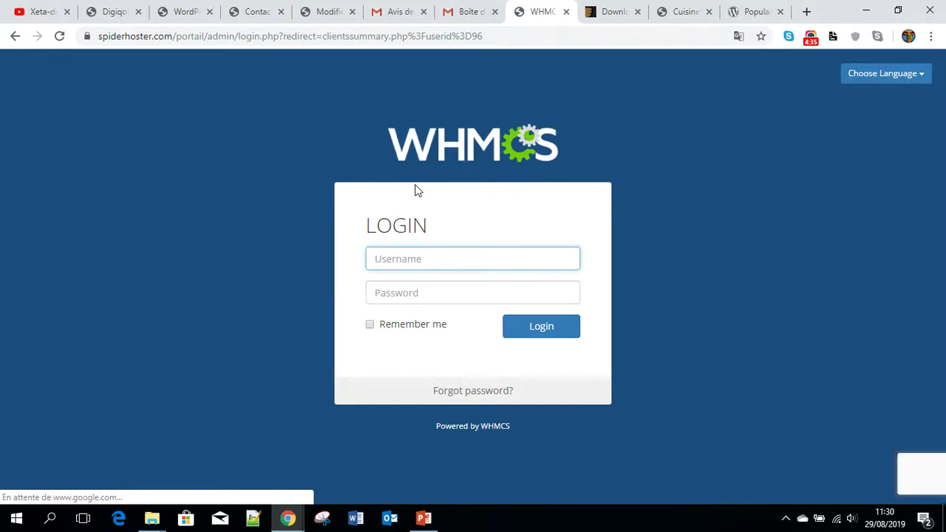
type("B")
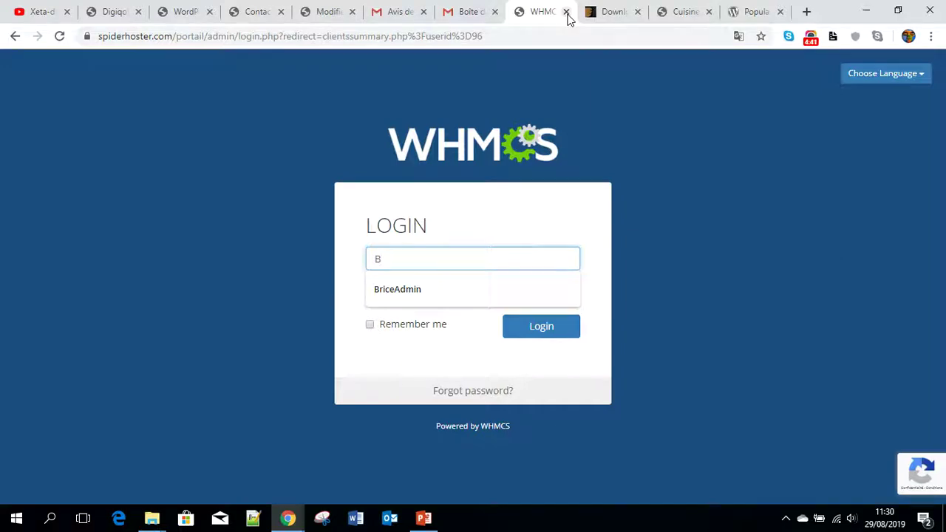
left_click(566, 12)
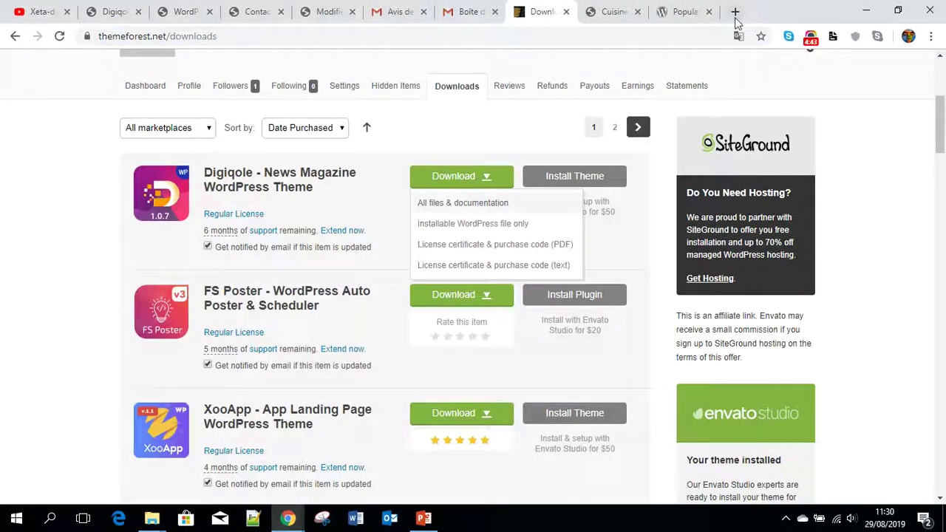
left_click(736, 19)
- Go to spiderhoster.com in the new tab
type("spidr")
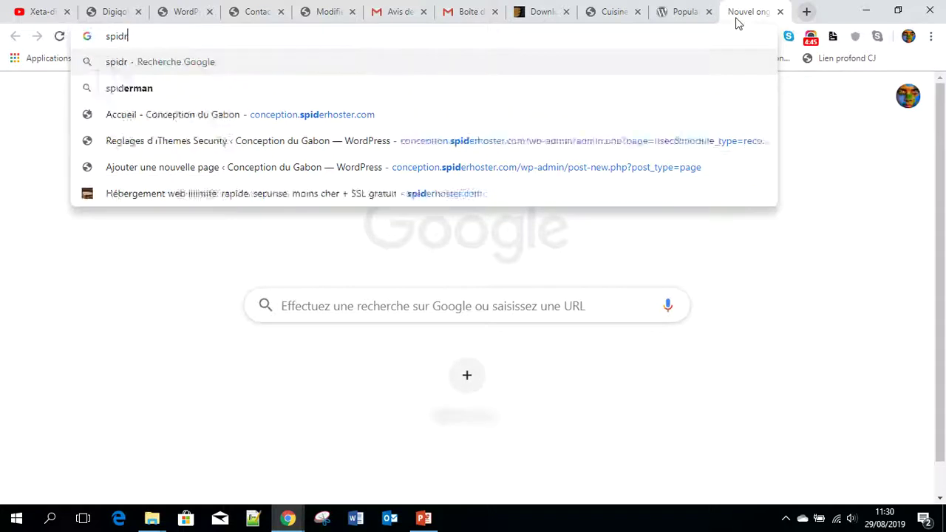
key("BackSpace")
type("er")
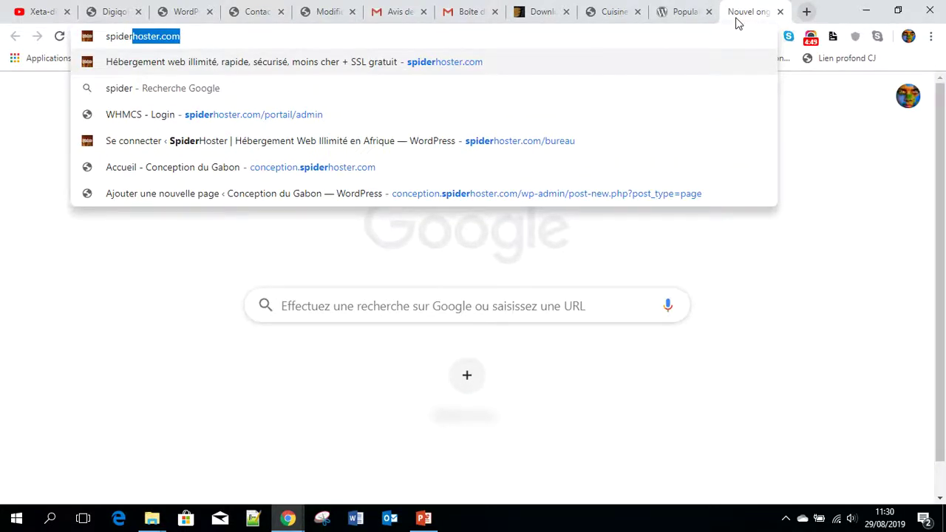
key("Return")
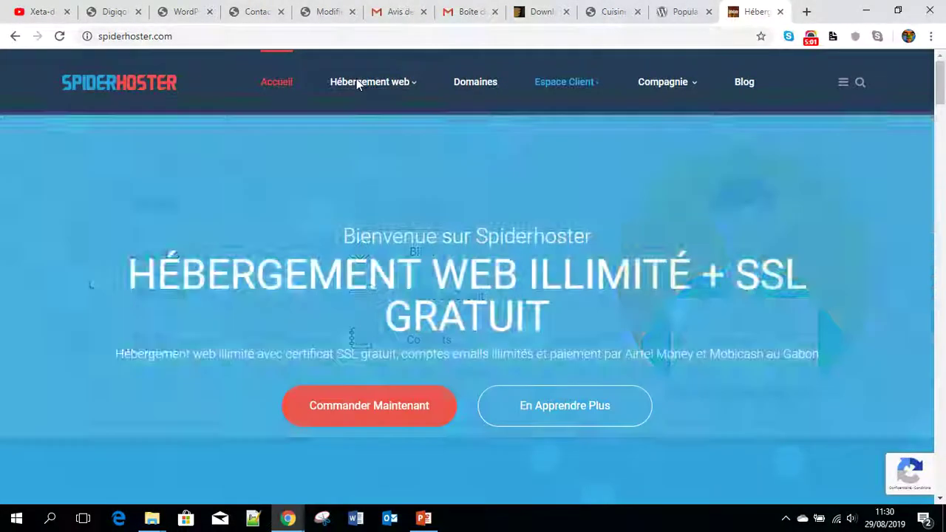
- Open Espace Client > Services, then Espace client > Connexion
mouse_move(592, 84)
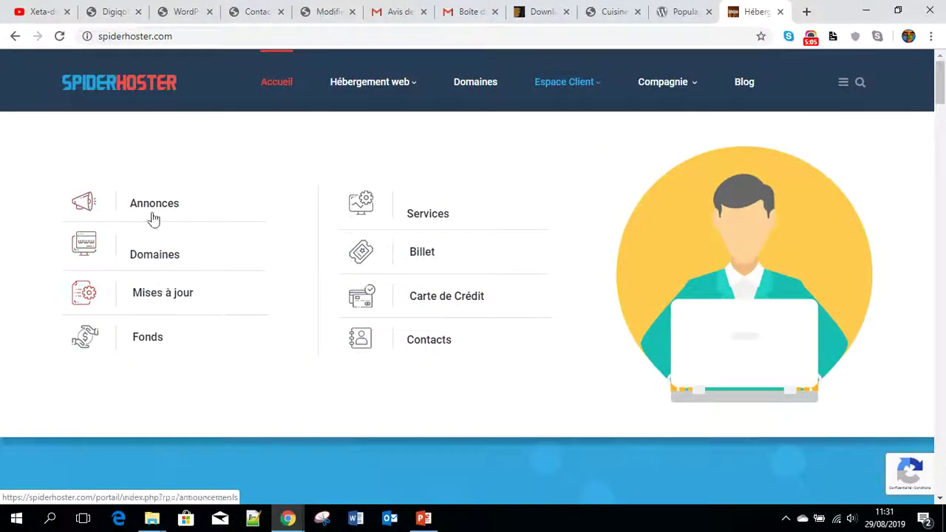
left_click(438, 221)
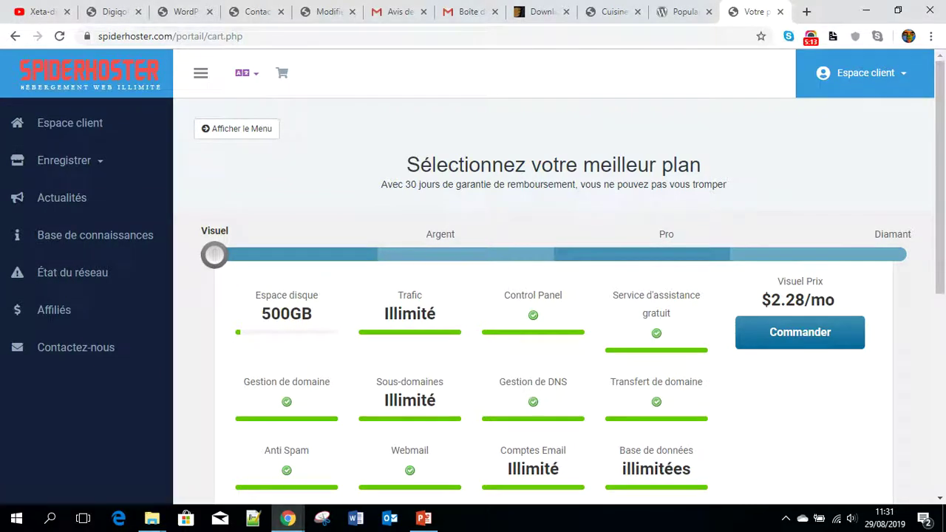
left_click(893, 79)
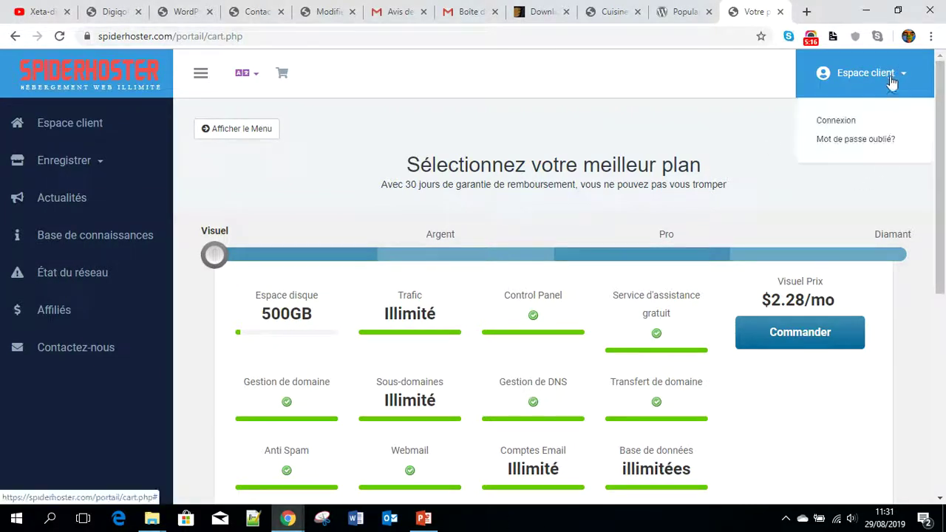
left_click(837, 121)
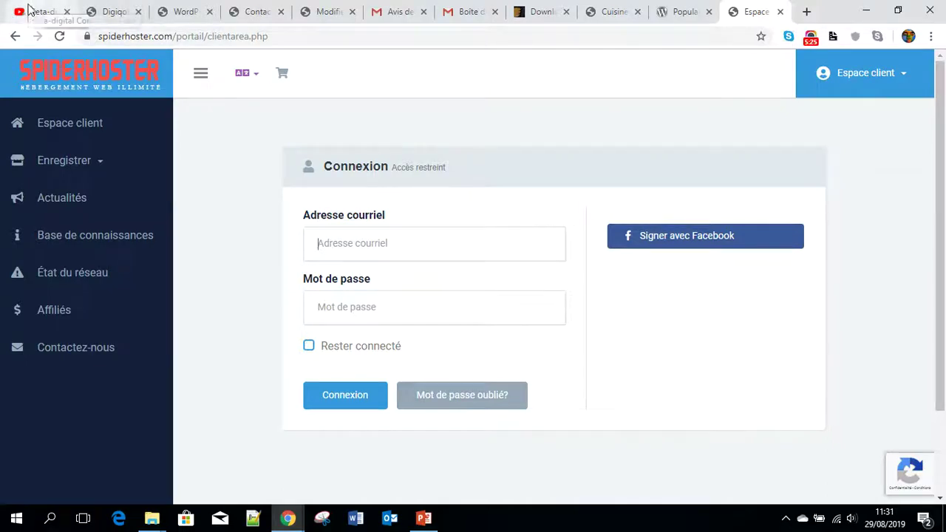
- Switch to Gmail and open the Spam folder from the expanded Plus folders
left_click(469, 11)
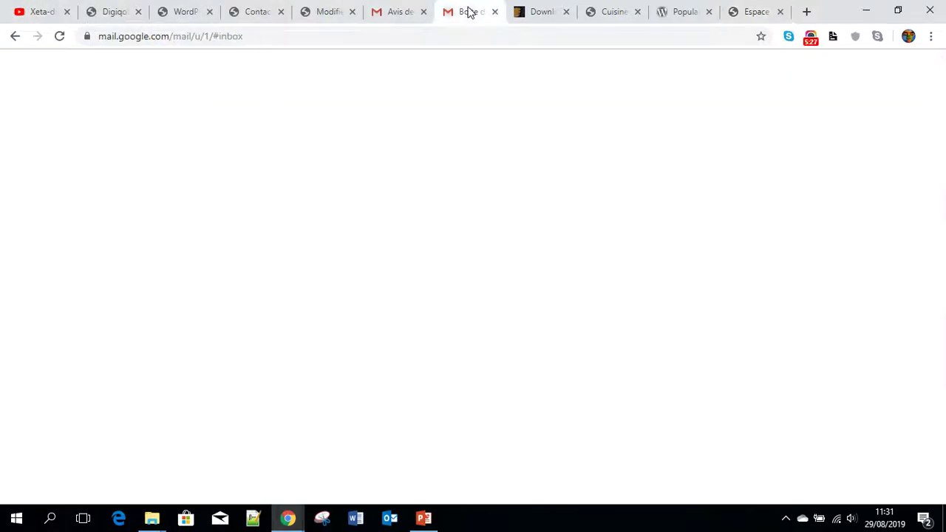
left_click(398, 12)
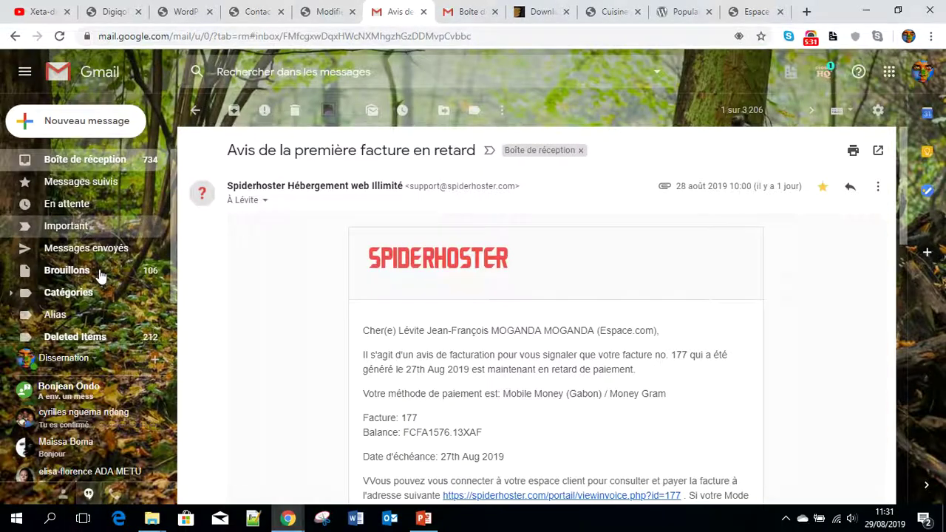
scroll(70, 318, "down", 2)
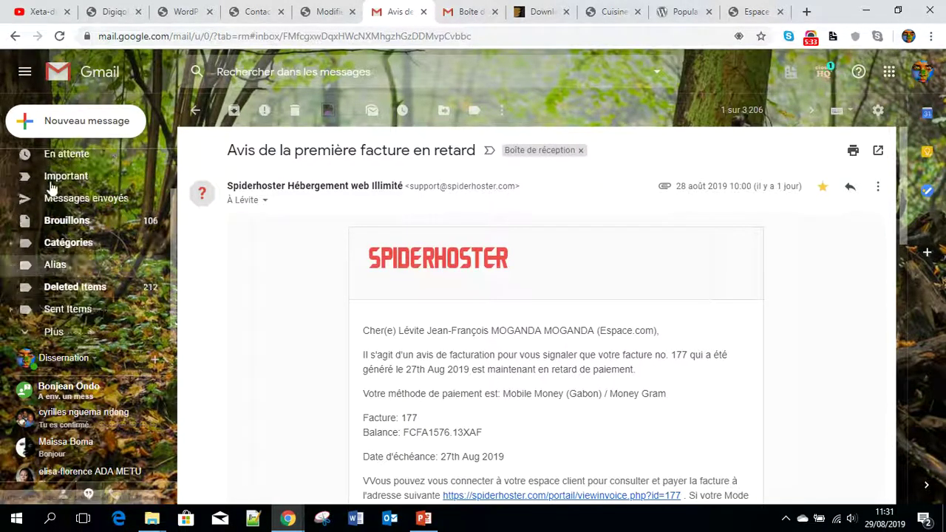
scroll(70, 311, "up", 2)
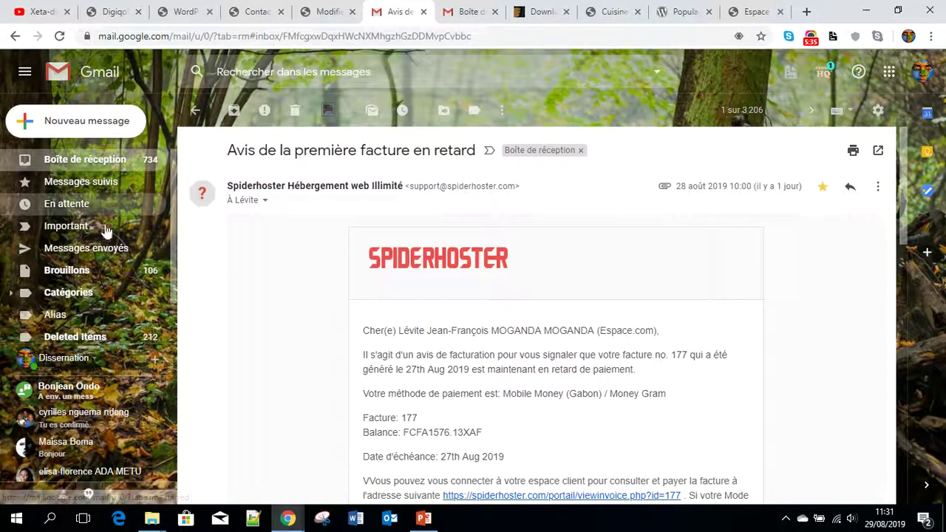
left_click(74, 268)
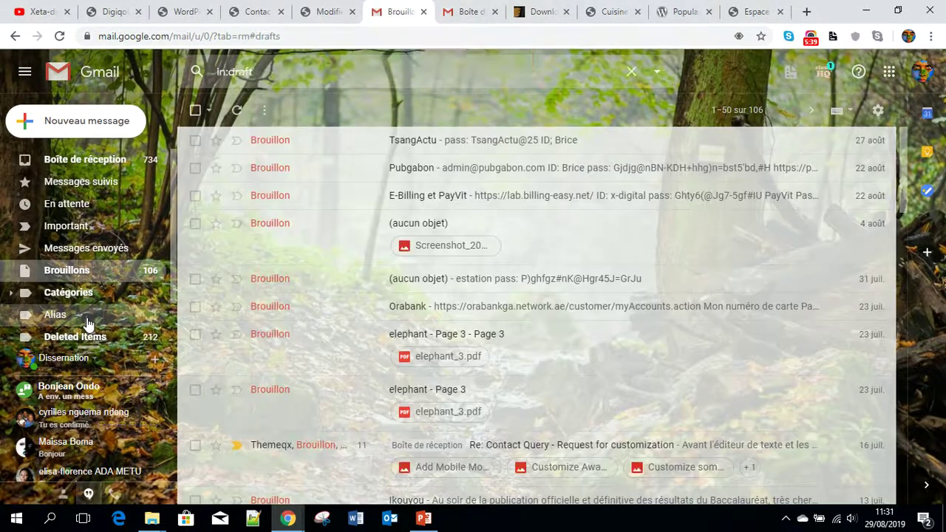
scroll(87, 325, "down", 2)
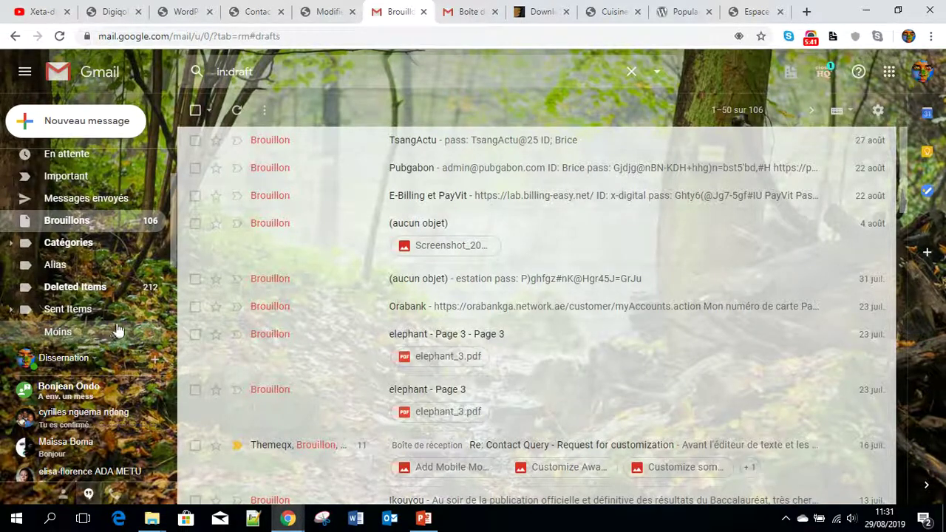
left_click(116, 332)
left_click(70, 268)
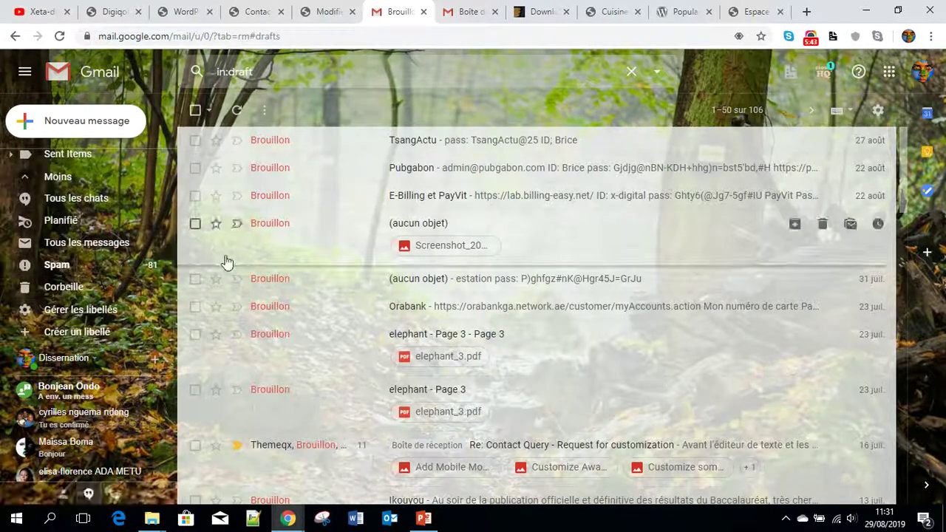
- Open the Bienvenue welcome email and select the account password it contains
scroll(414, 175, "down", 1)
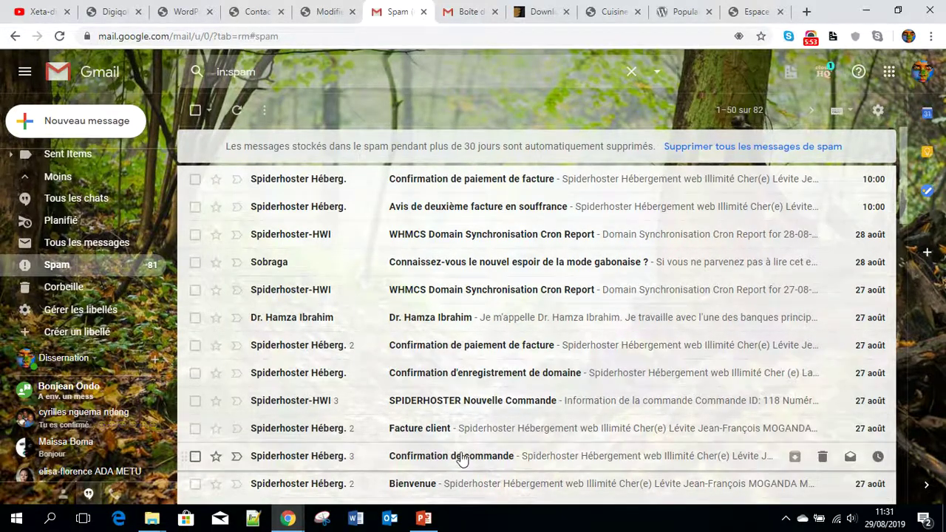
scroll(458, 458, "down", 1)
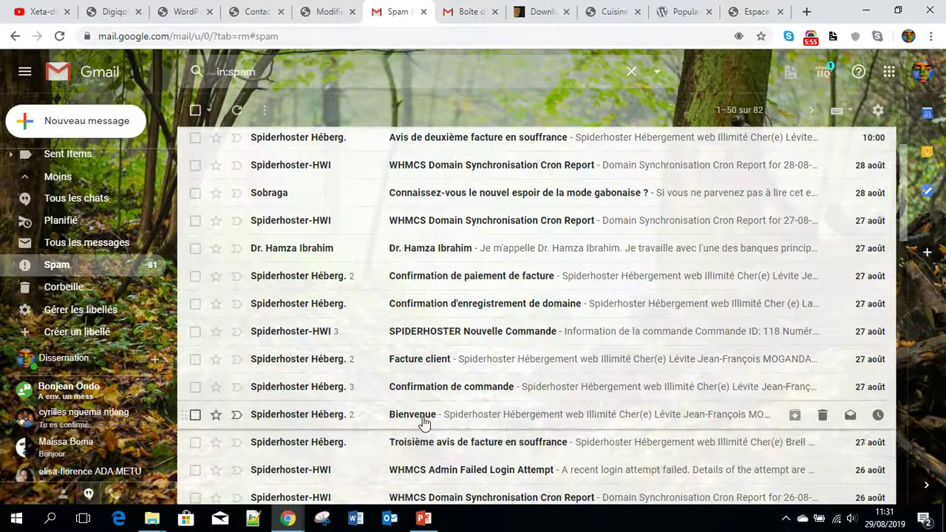
left_click(425, 414)
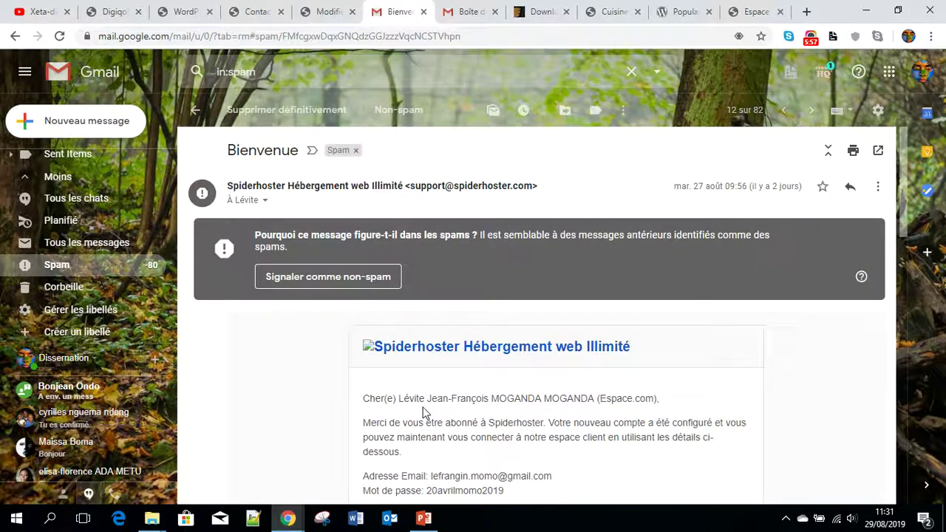
scroll(529, 415, "down", 4)
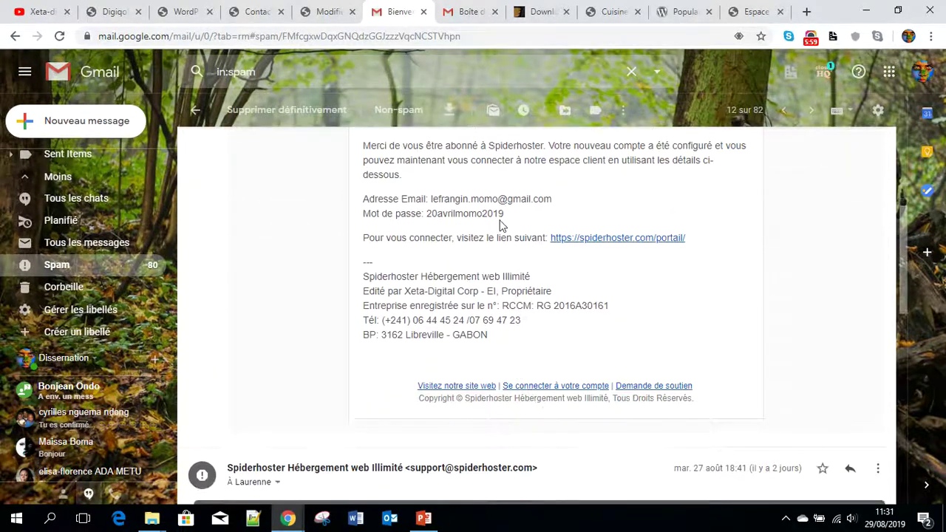
left_click_drag(506, 216, 431, 215)
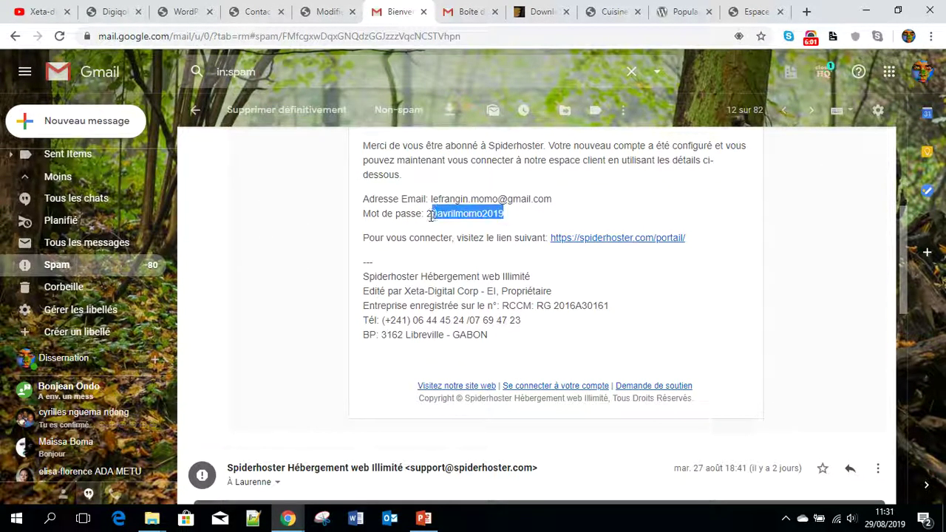
left_click(427, 216)
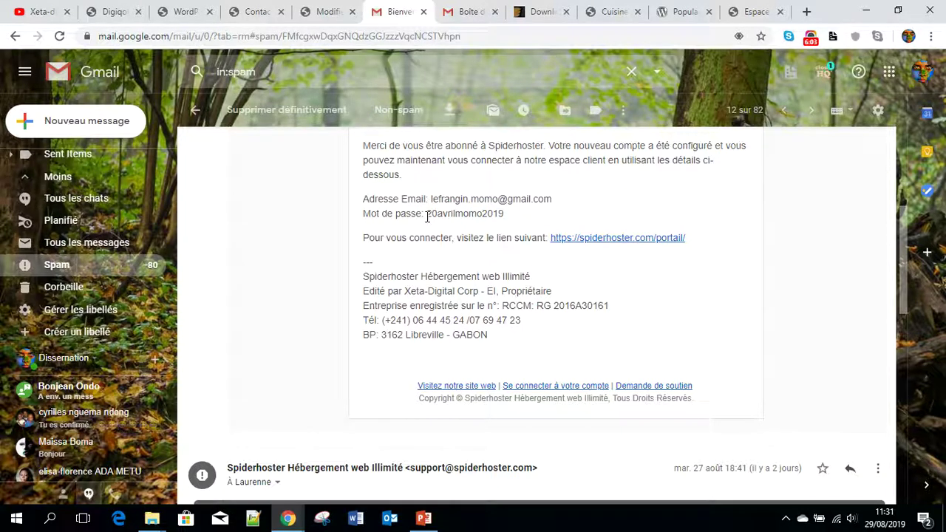
left_click_drag(446, 215, 428, 215)
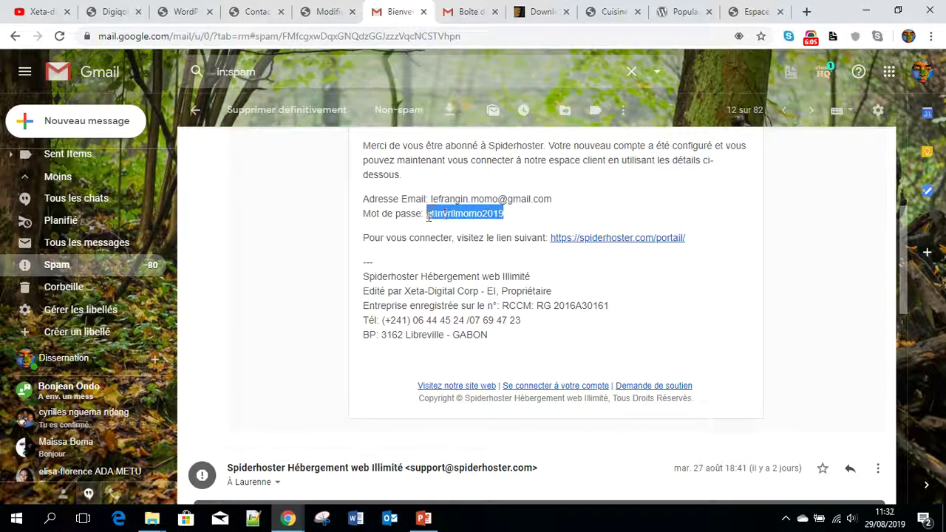
scroll(528, 226, "up", 2)
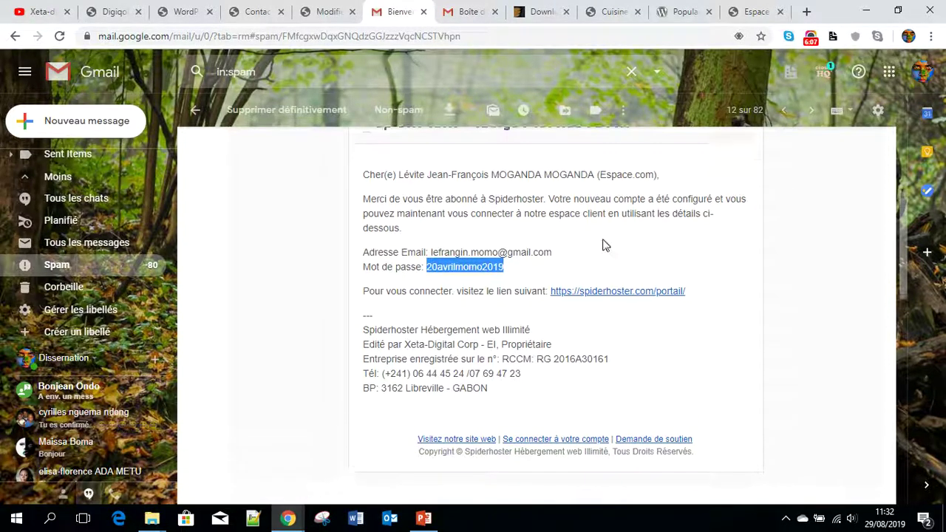
left_click(754, 11)
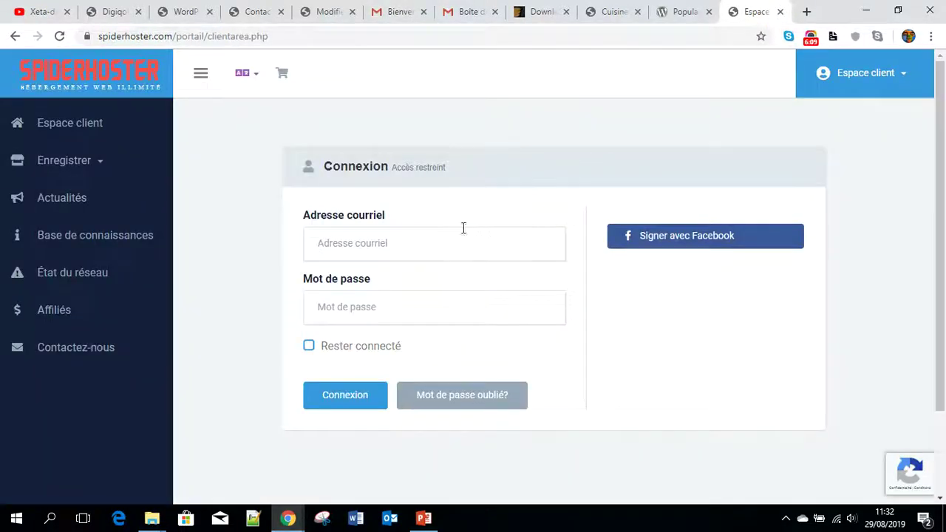
- Autofill the email field with a saved address and recheck the welcome email's login details
left_click(397, 245)
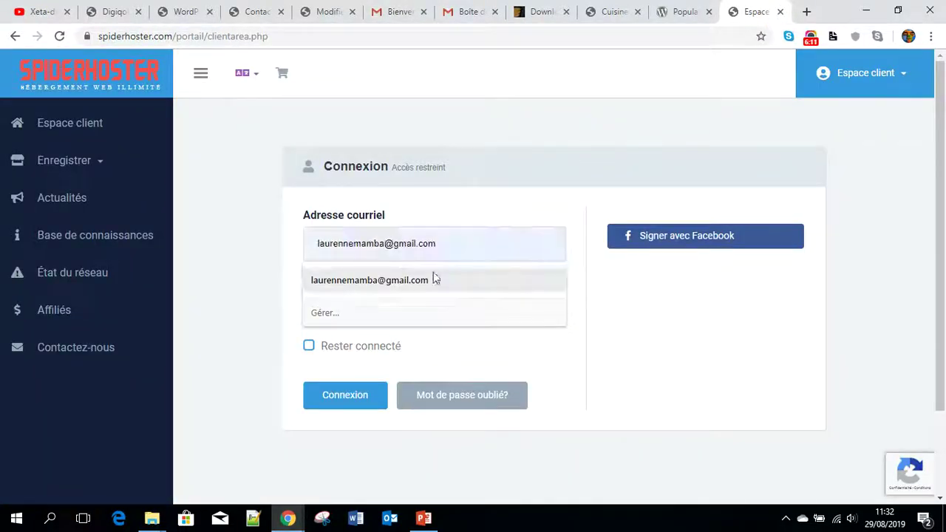
left_click(342, 282)
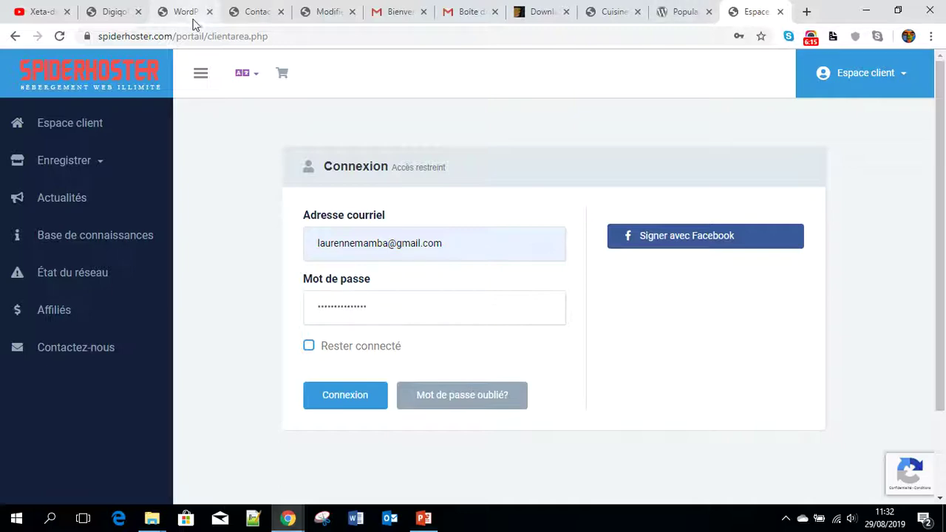
left_click(472, 11)
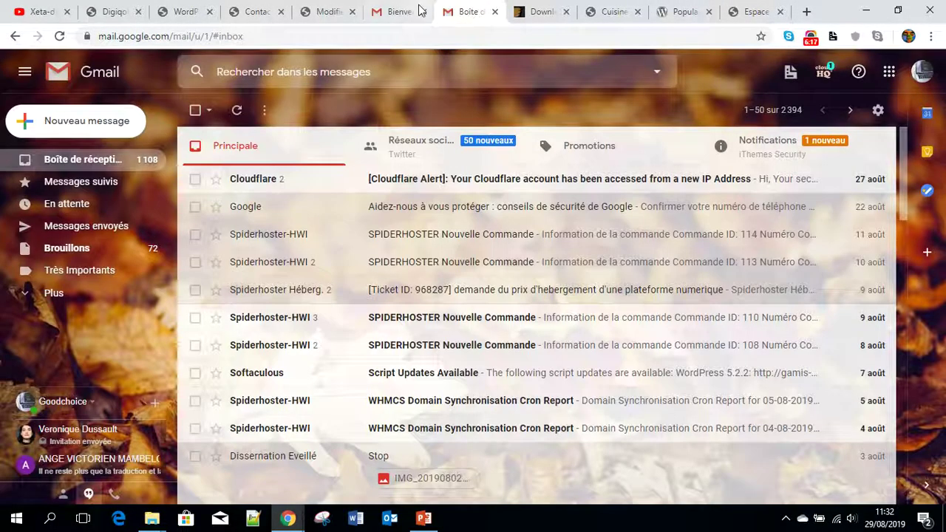
left_click(419, 10)
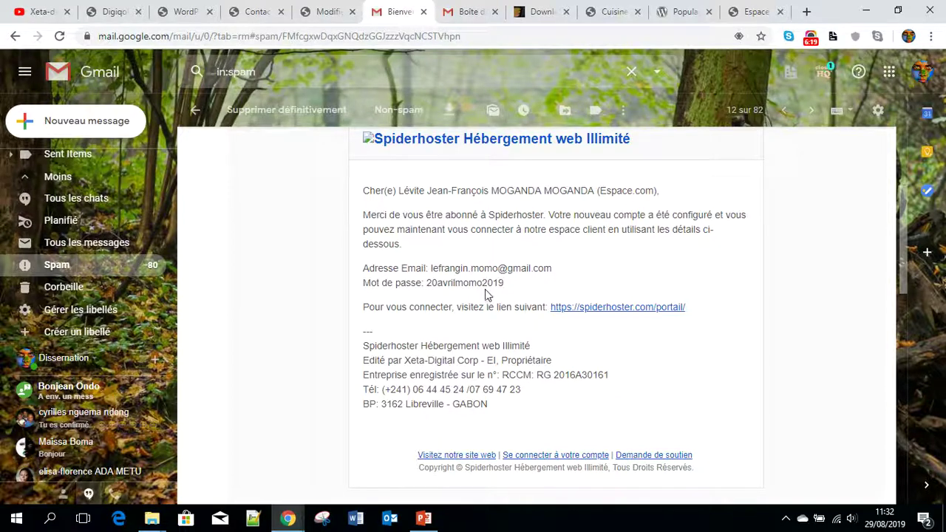
left_click(747, 13)
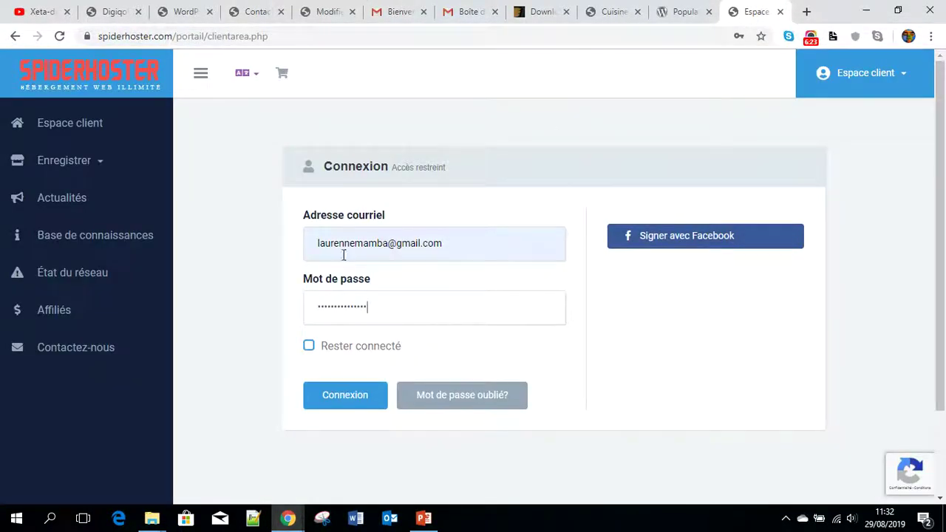
- Replace the email with the account's address from the welcome email and sign in
left_click_drag(477, 243, 301, 249)
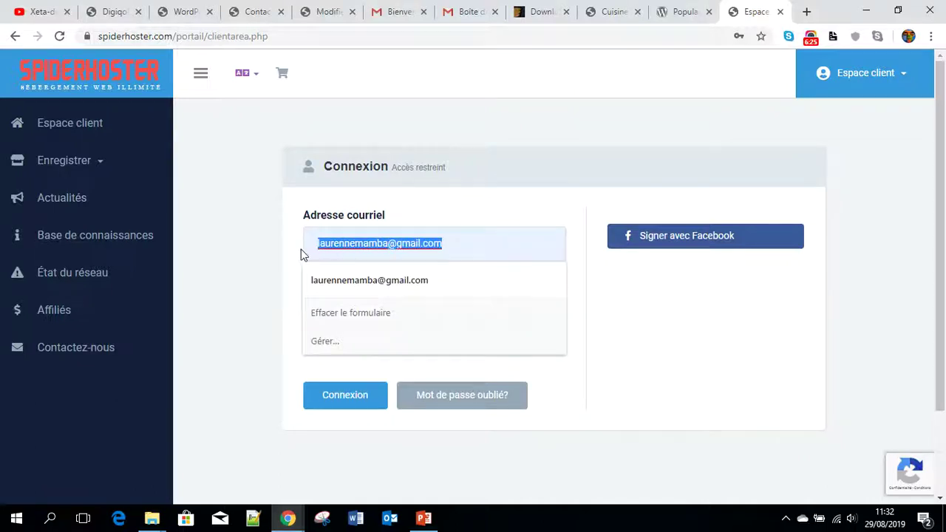
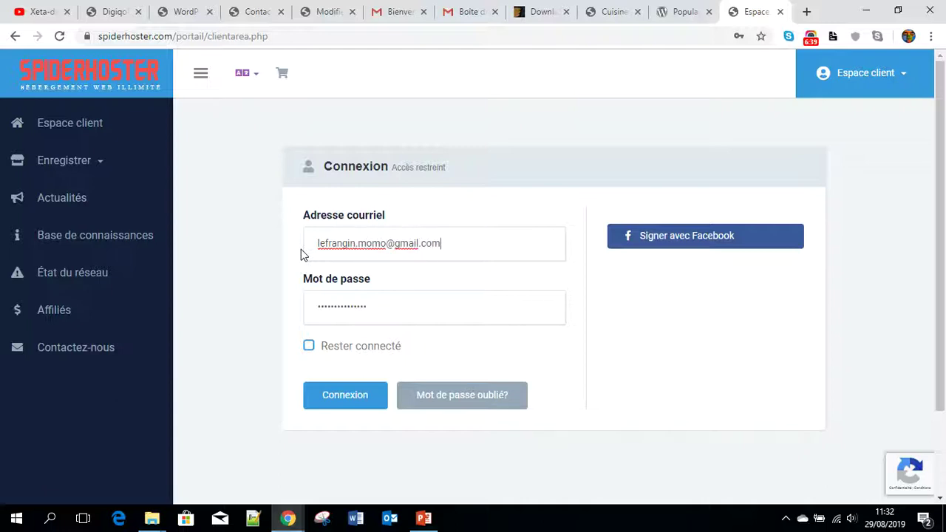
left_click(342, 405)
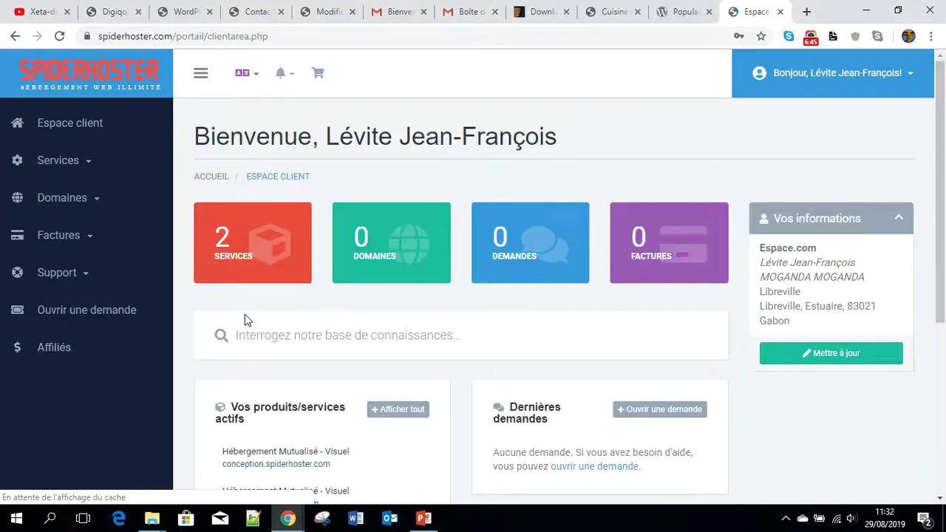
- Open Services, the conception.spiderhoster.com product, and its Connexion au cPanel action
left_click(220, 262)
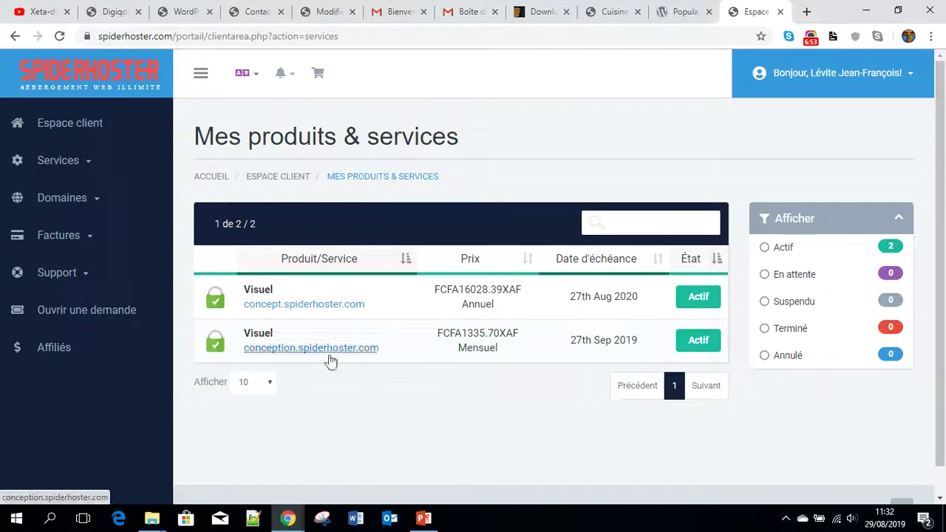
left_click(702, 342)
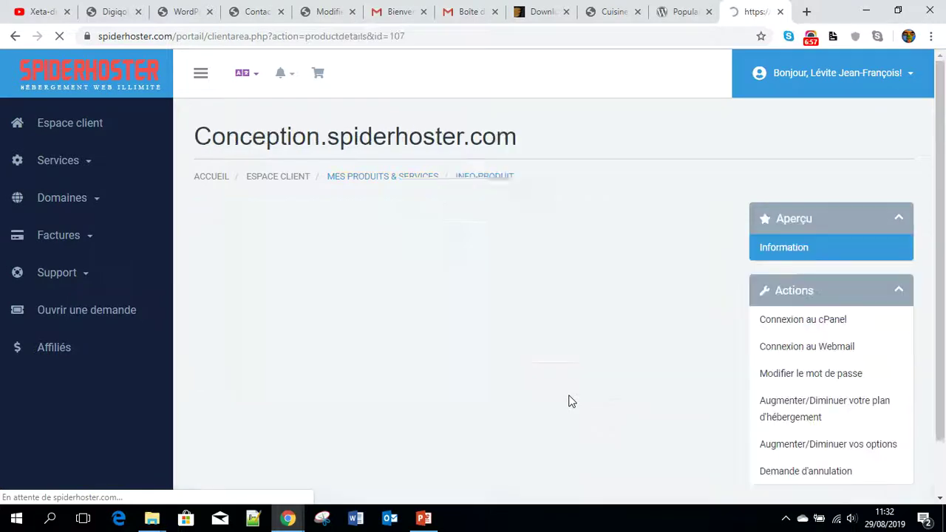
scroll(813, 331, "down", 1)
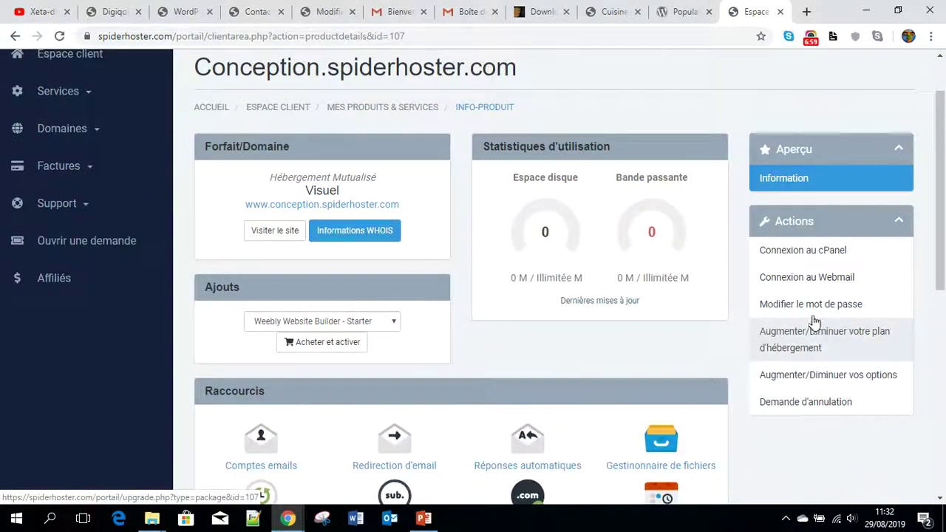
left_click(807, 251)
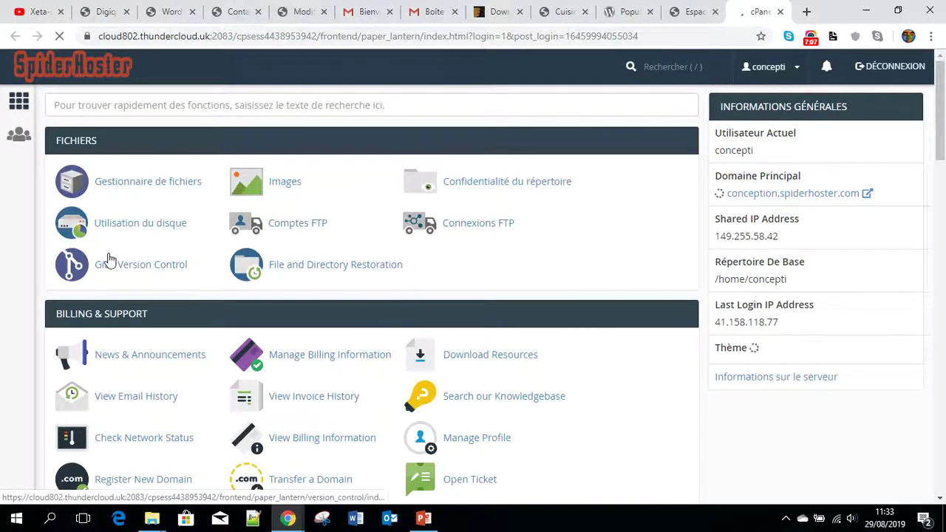
- Scroll to the Logiciel section and open 'Sélectionner une version de PHP'
scroll(327, 352, "down", 8)
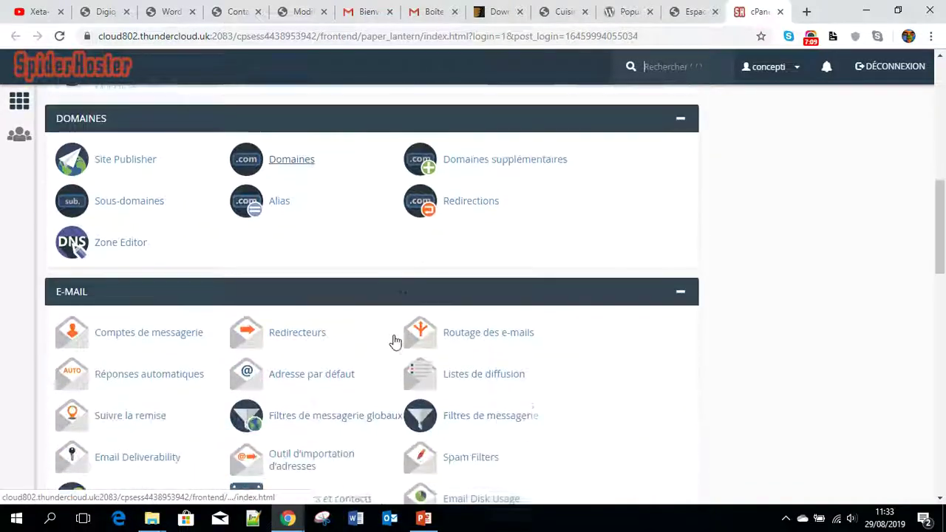
scroll(396, 342, "down", 6)
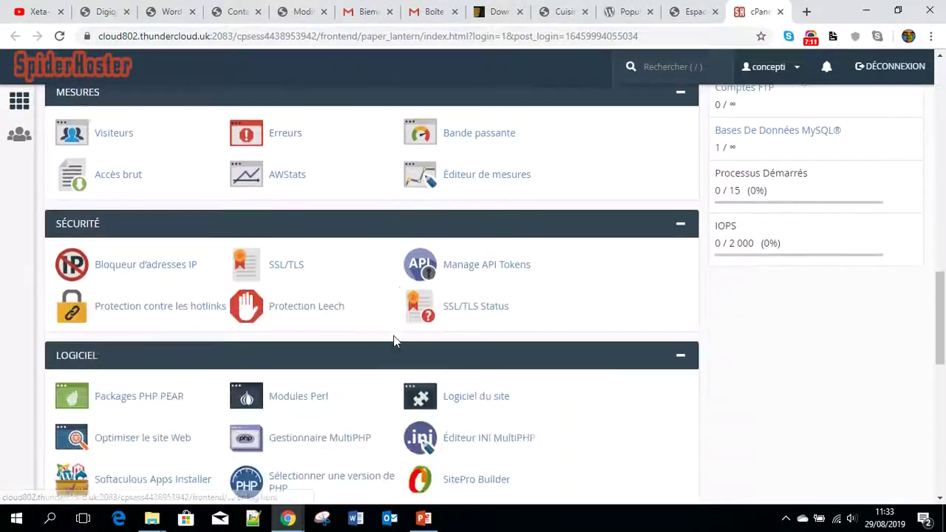
scroll(395, 348, "down", 3)
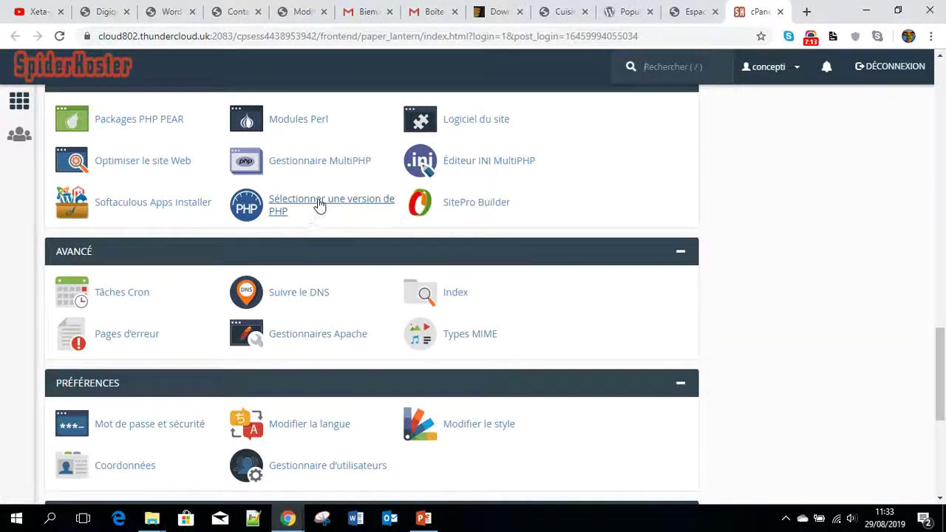
left_click(319, 200)
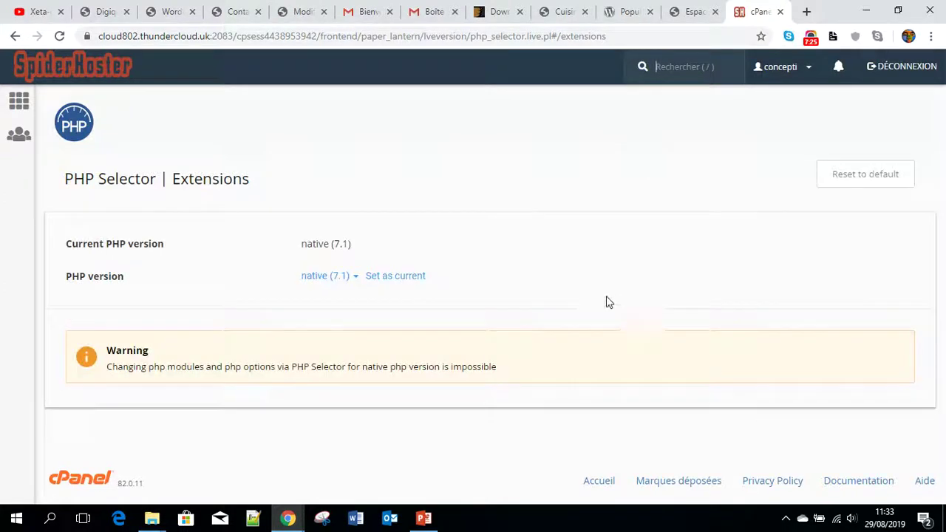
- Switch the current PHP version from native 7.1 to 7.2 in the PHP Selector
left_click(389, 279)
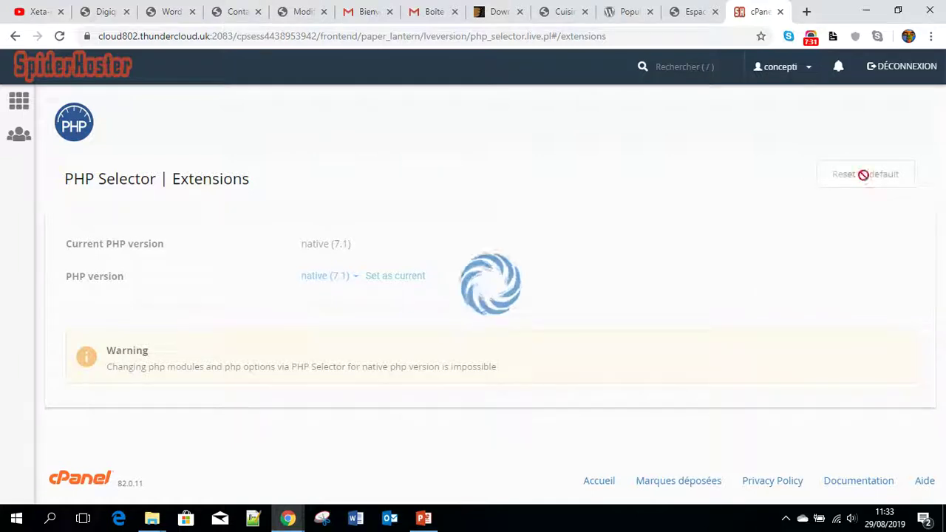
left_click(353, 278)
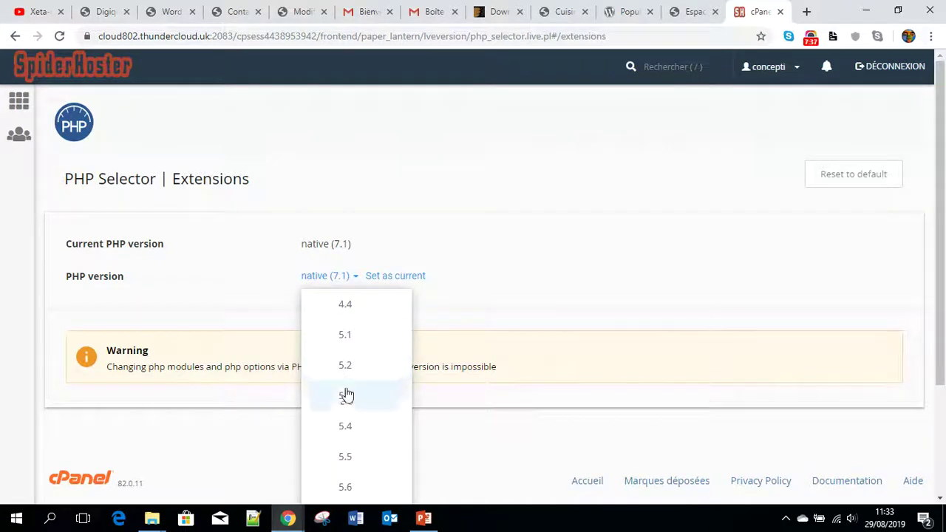
scroll(349, 446, "down", 3)
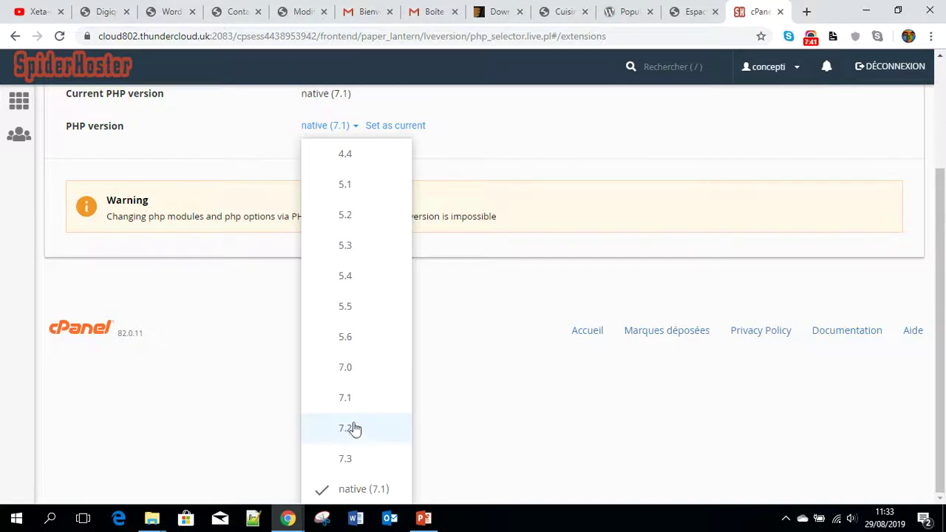
left_click(352, 435)
left_click(379, 133)
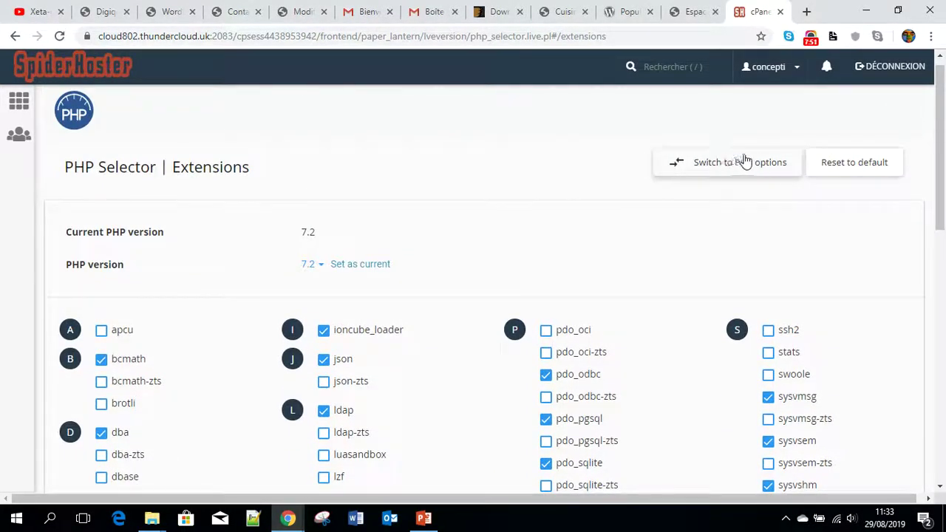
left_click(351, 268)
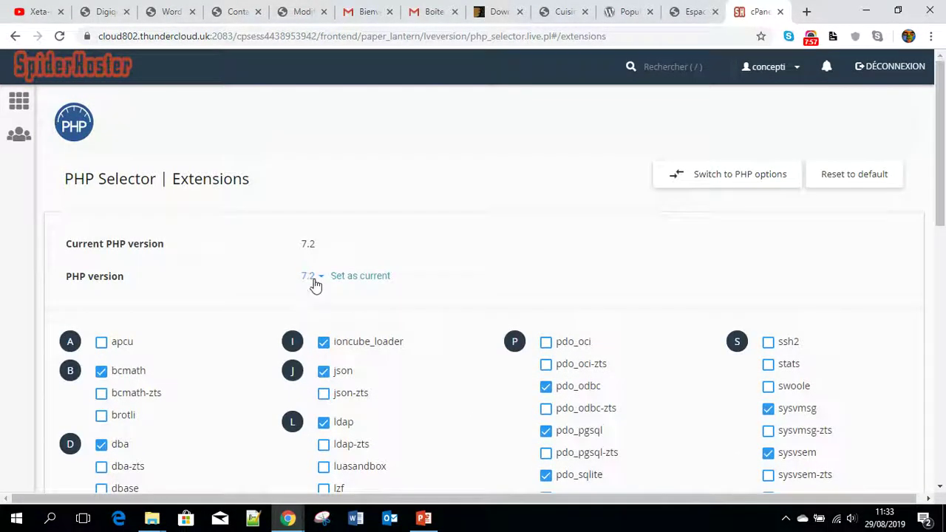
- Bring up the PHP Selector Options page for PHP 7.2
left_click(310, 280)
left_click(826, 149)
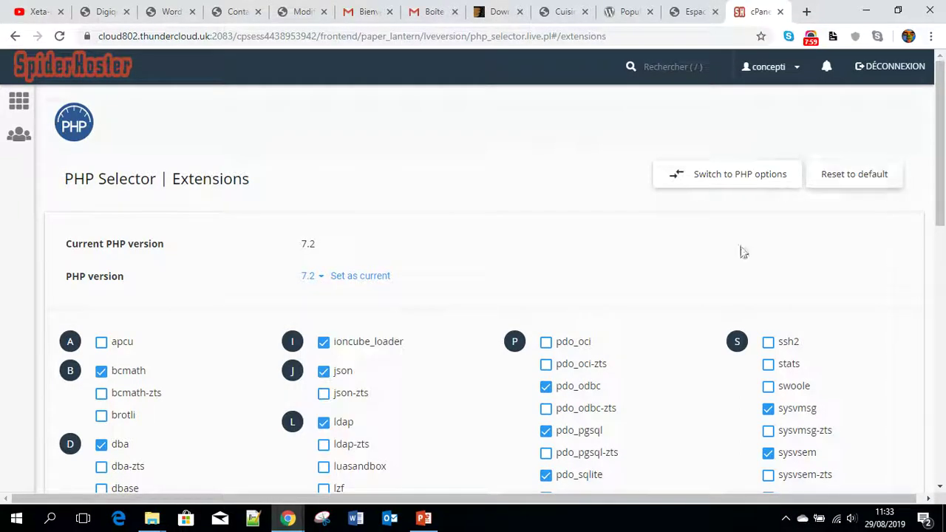
left_click(724, 183)
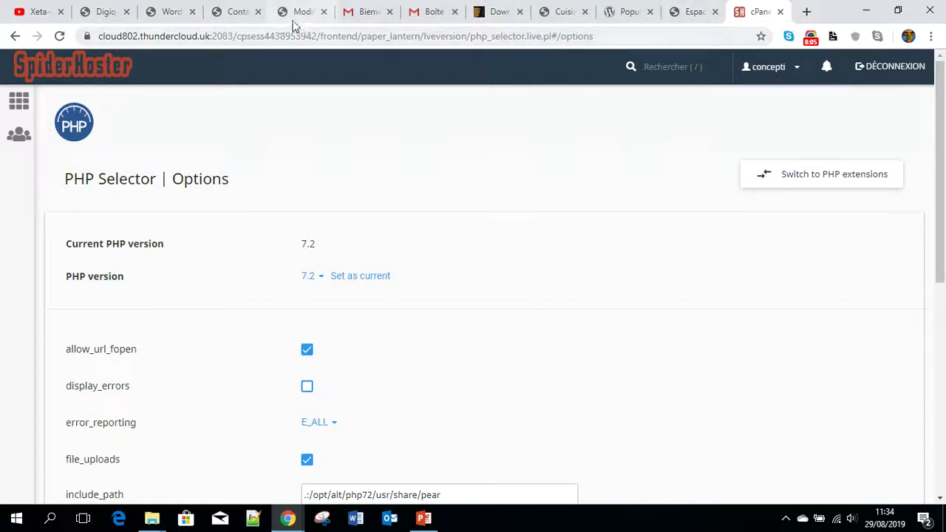
- Check the WordPress upload error and highlight its upload_max_filesize php.ini directive
left_click(238, 16)
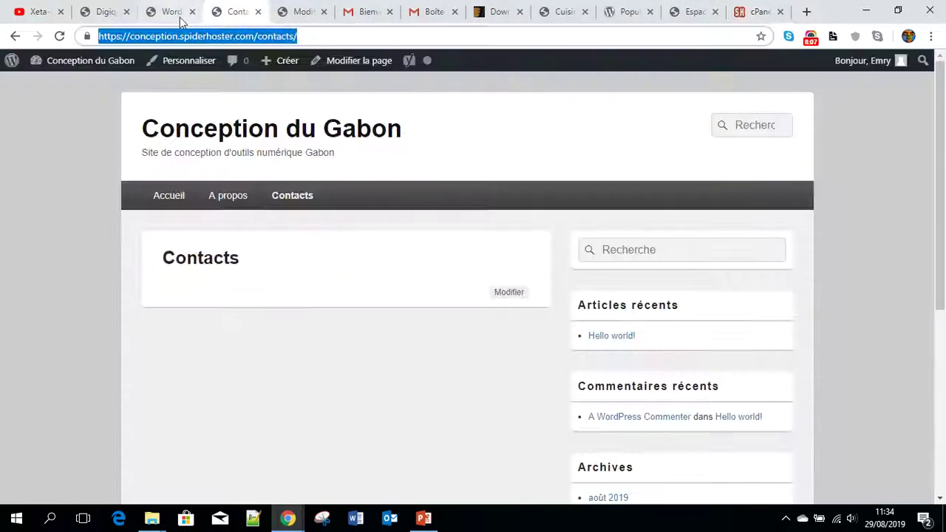
left_click(164, 15)
left_click_drag(231, 120, 695, 126)
left_click(607, 139)
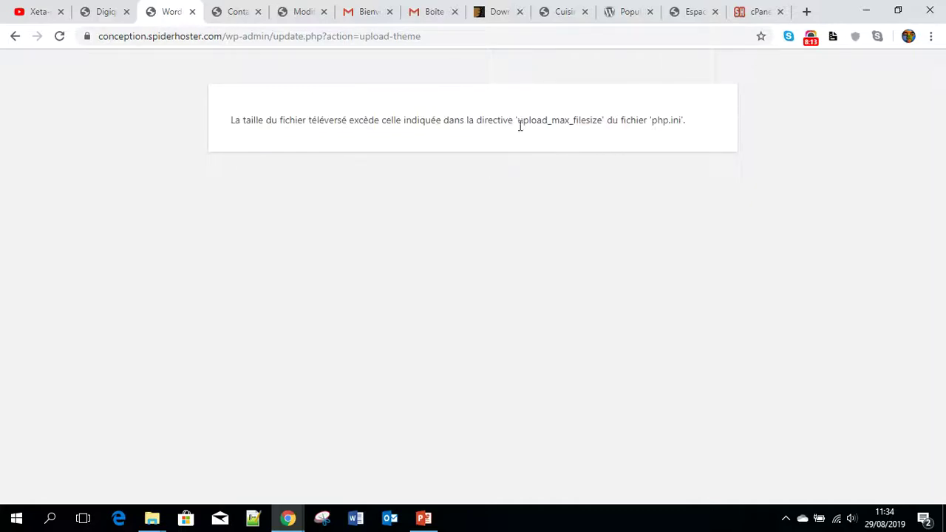
left_click_drag(519, 121, 602, 124)
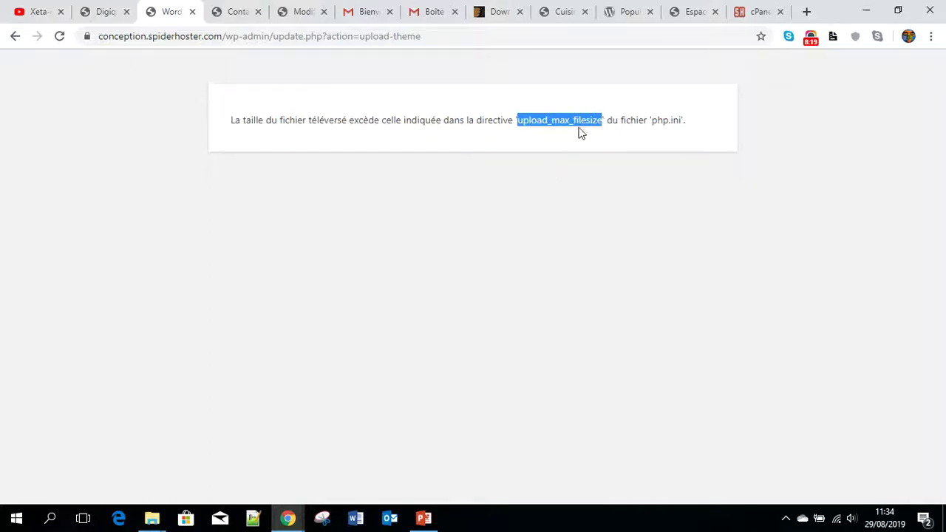
- Find upload_max_filesize in PHP Selector Options and choose 256M instead of 2M
left_click(752, 15)
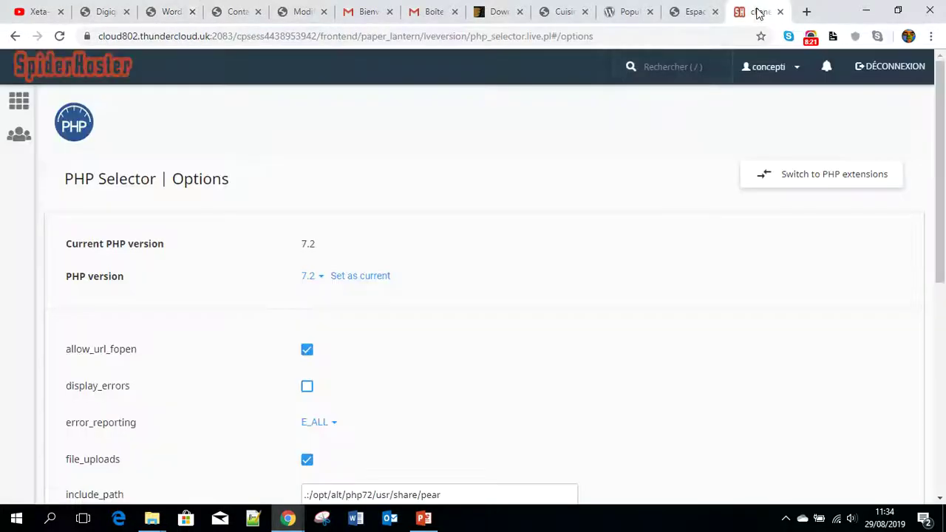
scroll(418, 270, "down", 4)
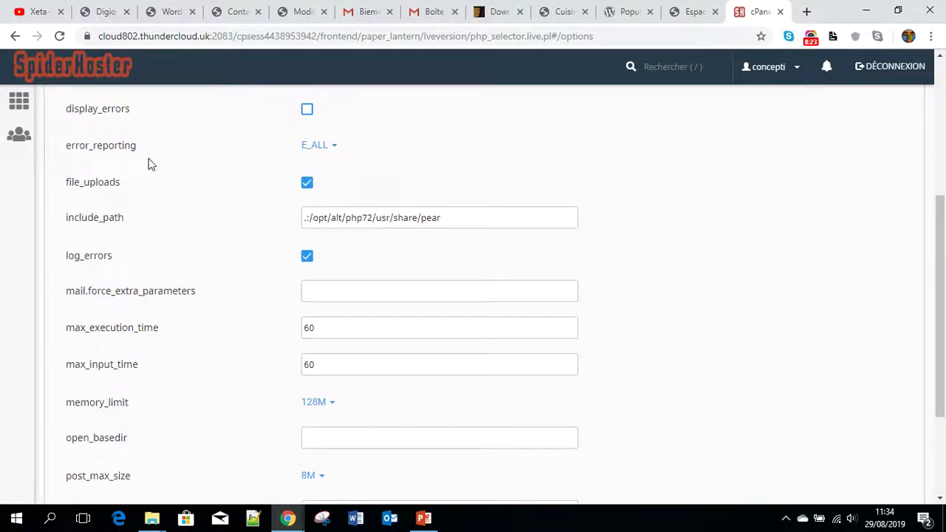
scroll(181, 244, "up", 1)
scroll(176, 365, "down", 2)
scroll(176, 365, "down", 2)
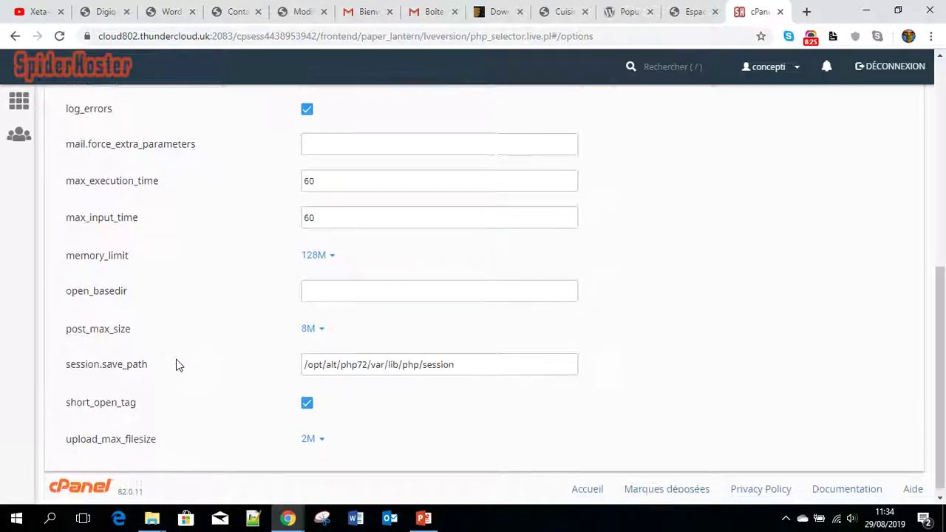
left_click_drag(170, 436, 119, 431)
left_click_drag(58, 437, 157, 431)
left_click(176, 448)
mouse_move(318, 439)
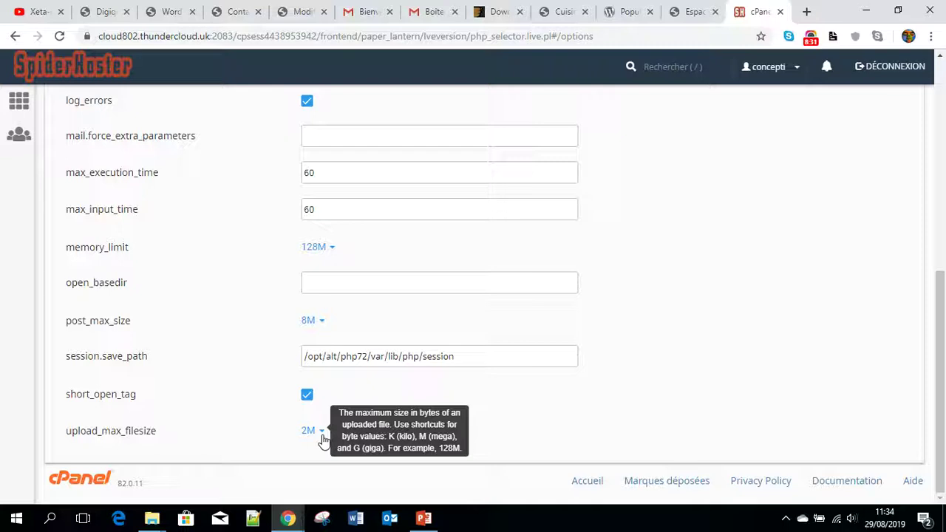
left_click(323, 440)
scroll(321, 444, "down", 3)
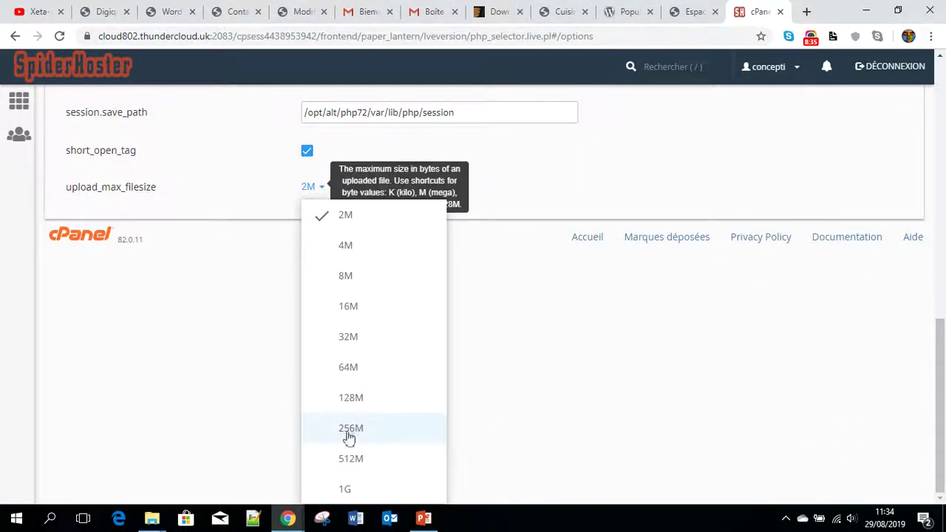
left_click(349, 432)
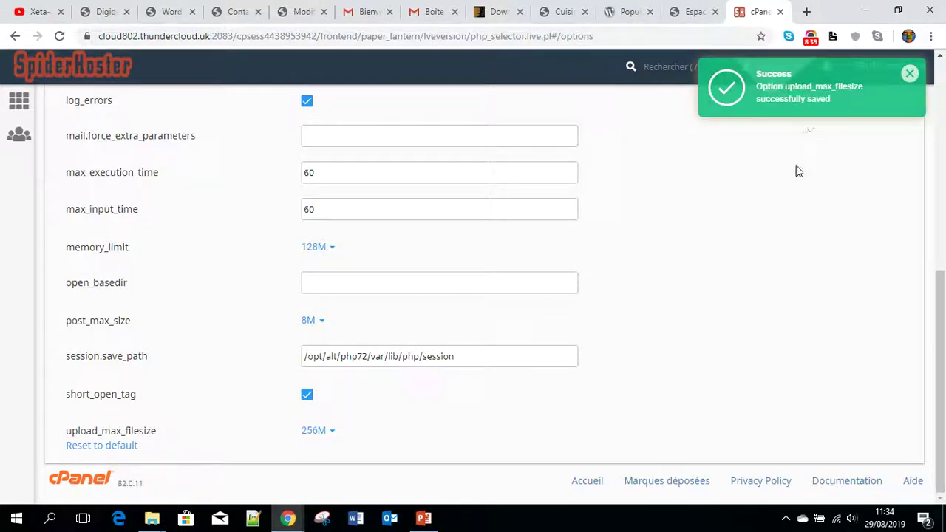
- Trim the error page's address down to wp-admin to load the WordPress dashboard
left_click(303, 11)
left_click(235, 12)
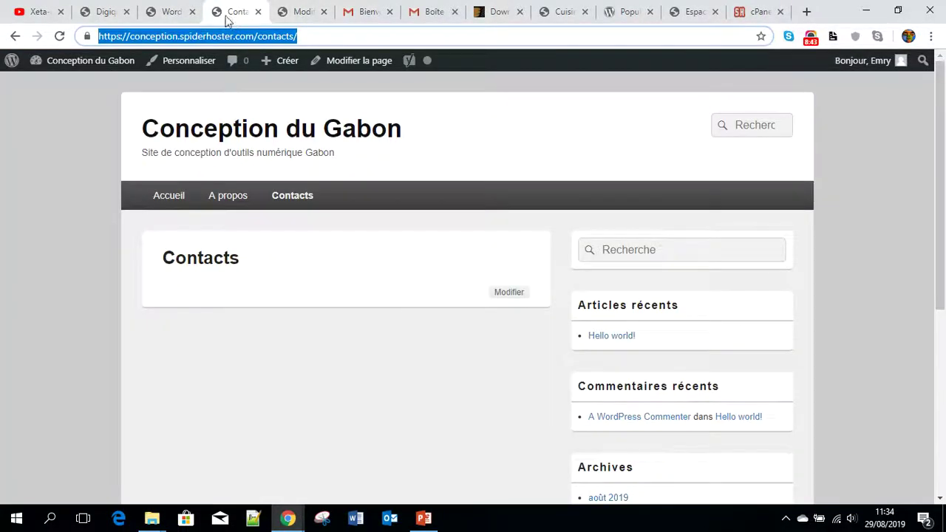
left_click(168, 13)
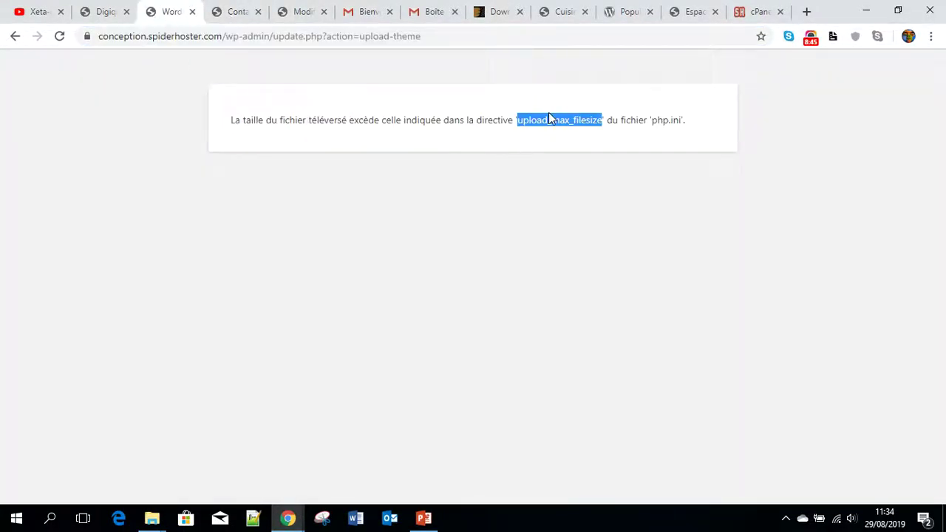
left_click_drag(451, 35, 276, 43)
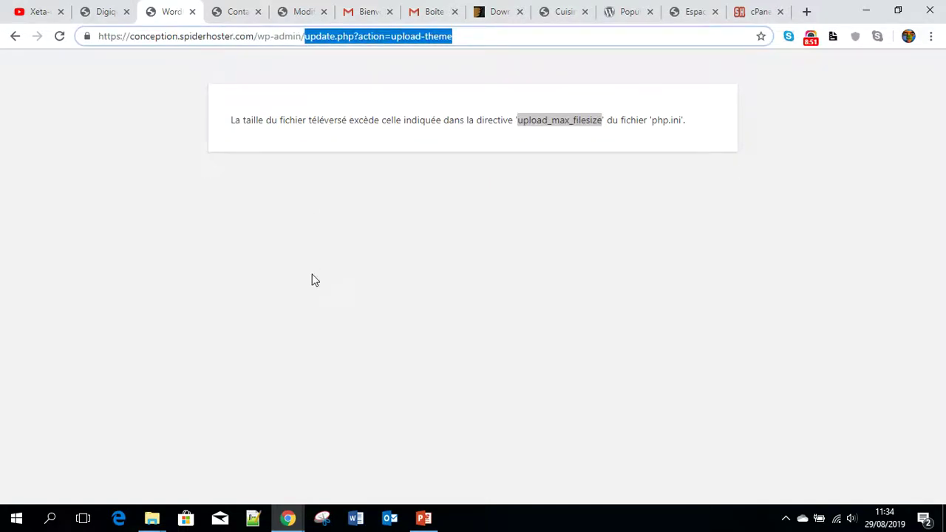
key("BackSpace")
key("Return")
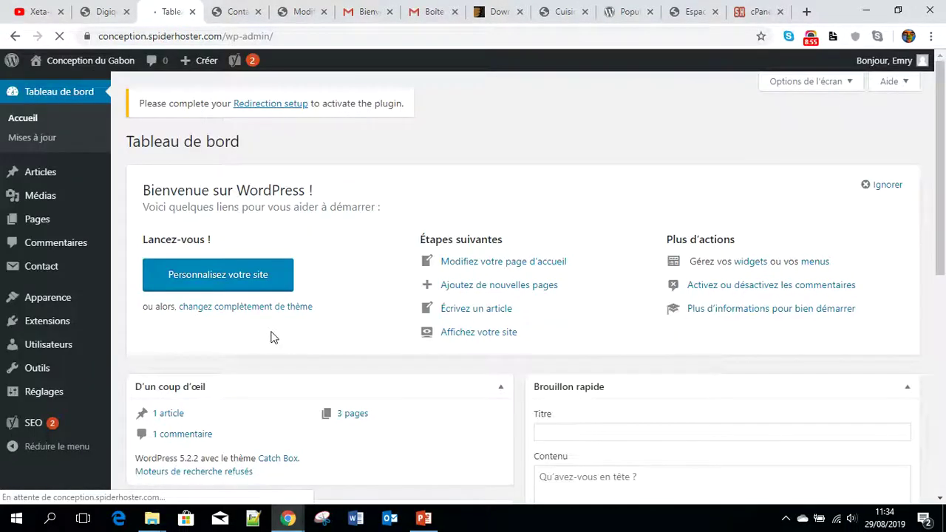
- Go to Apparence > Thèmes > Ajouter > Téléverser un thème and start choosing the archive
scroll(256, 232, "down", 4)
scroll(256, 232, "up", 3)
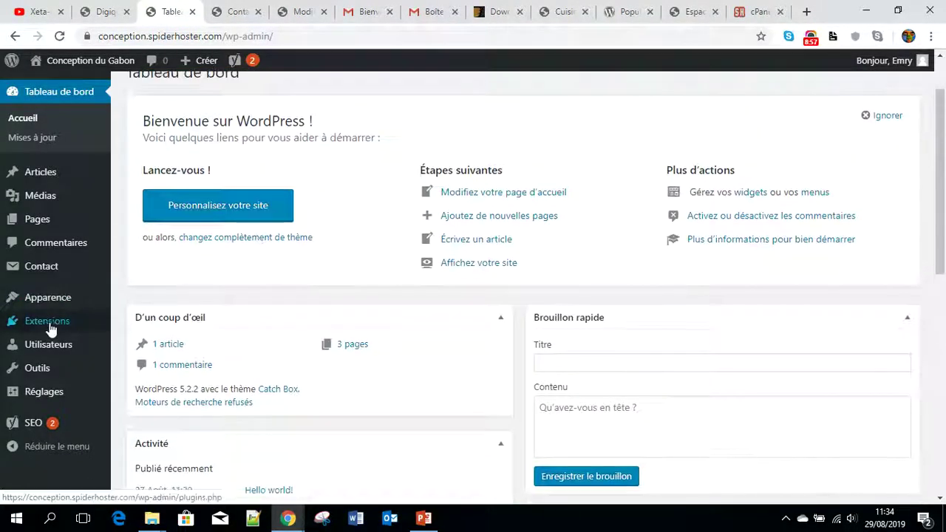
mouse_move(46, 307)
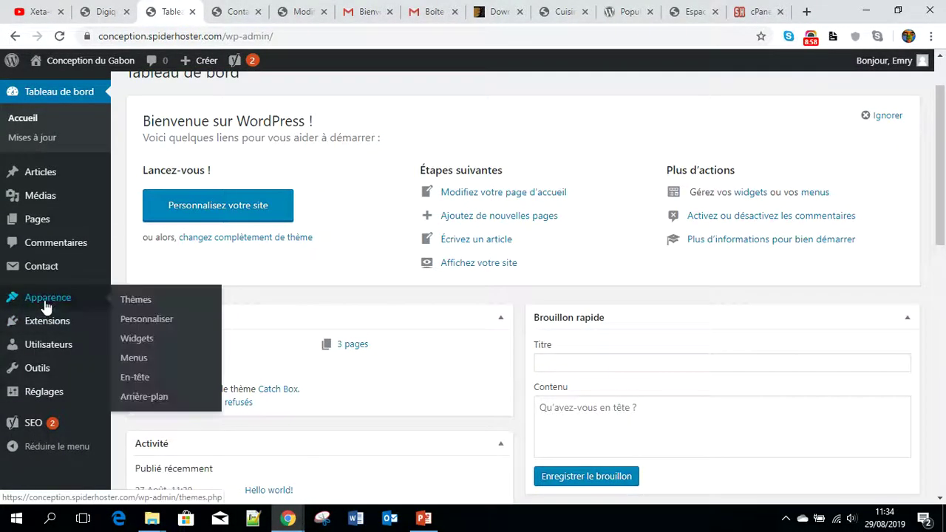
left_click(133, 300)
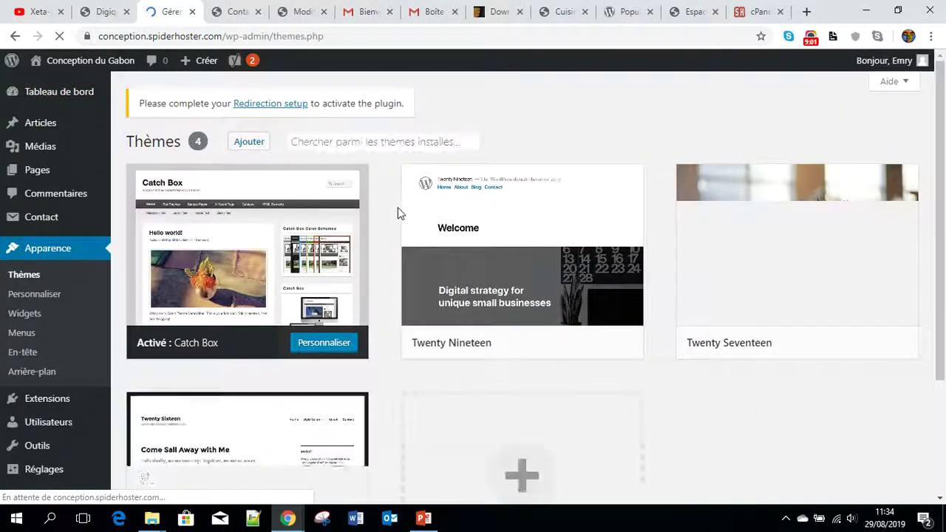
left_click(249, 141)
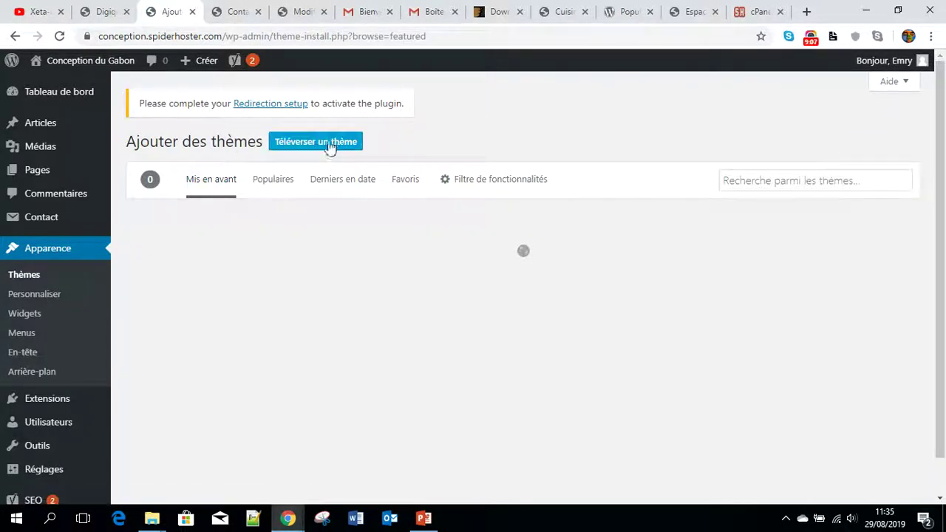
left_click(305, 147)
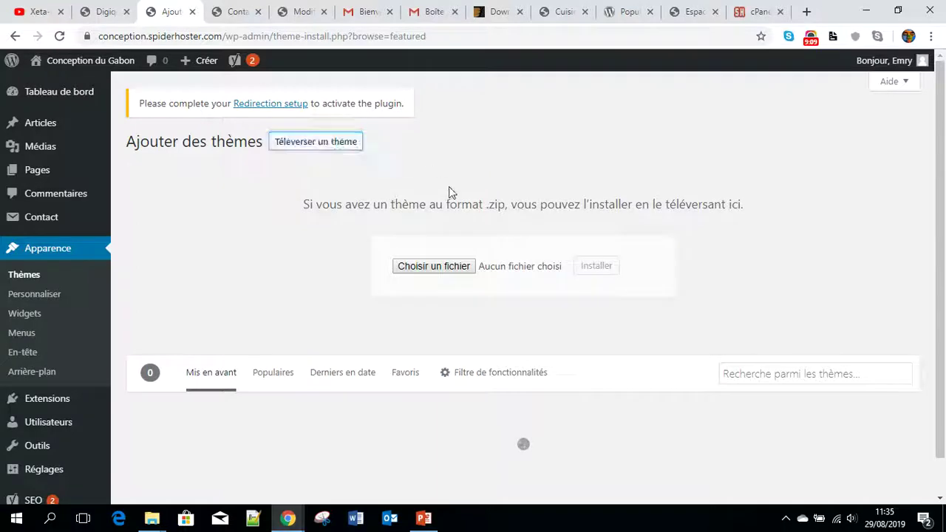
left_click(443, 267)
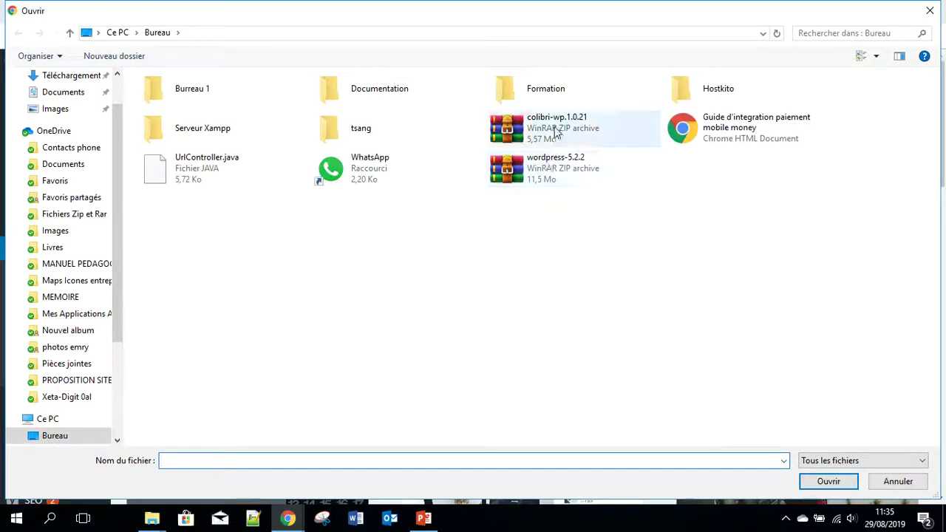
- Pick the colibri-wp.1.0.21 archive and install it as a theme
double_click(554, 127)
left_click(598, 267)
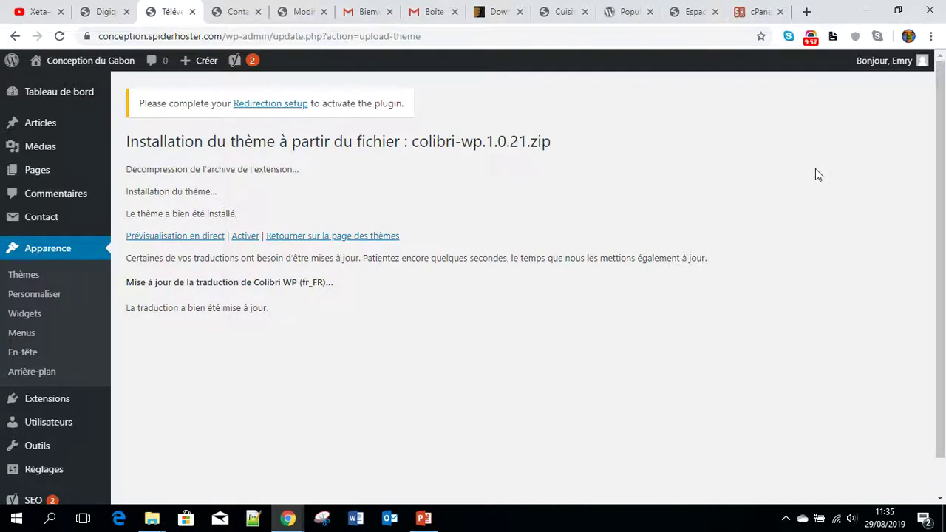
- Activate Colibri WP, reloading the activation page after the connection error
left_click(248, 236)
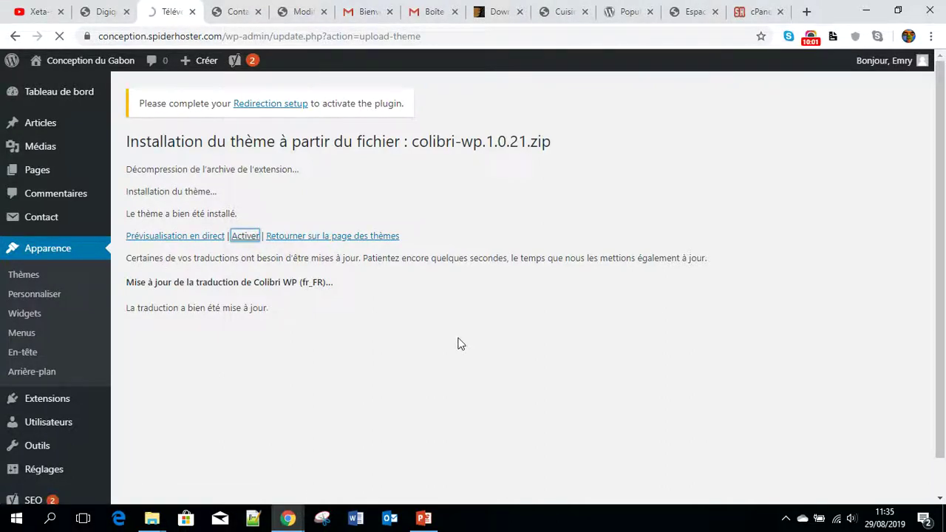
left_click(237, 11)
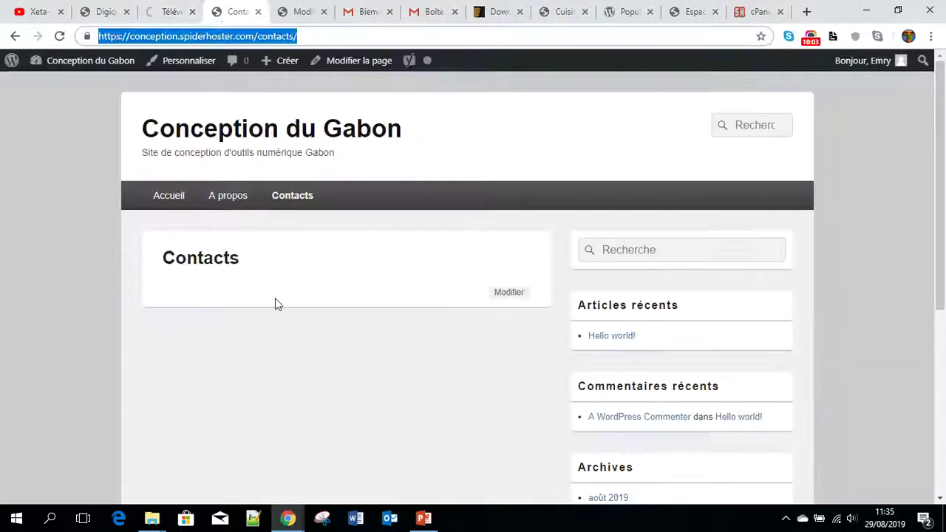
left_click(170, 9)
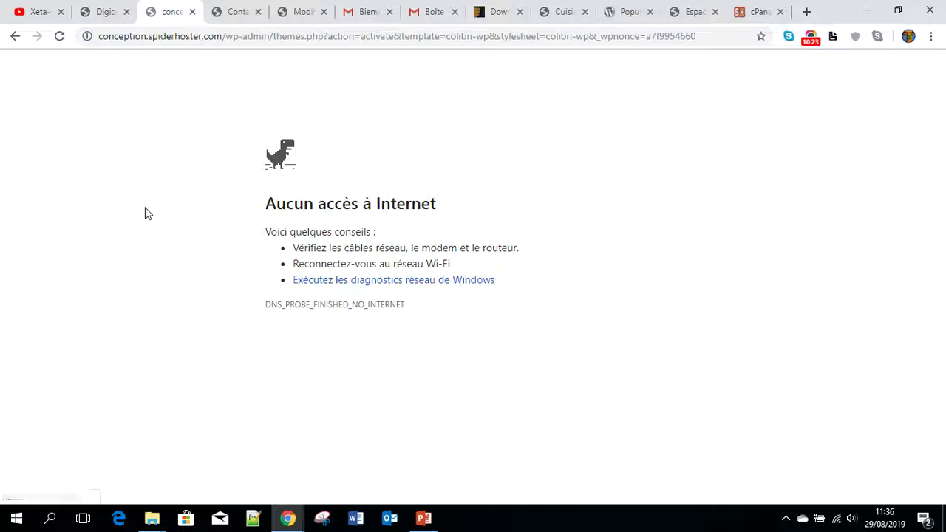
left_click(59, 36)
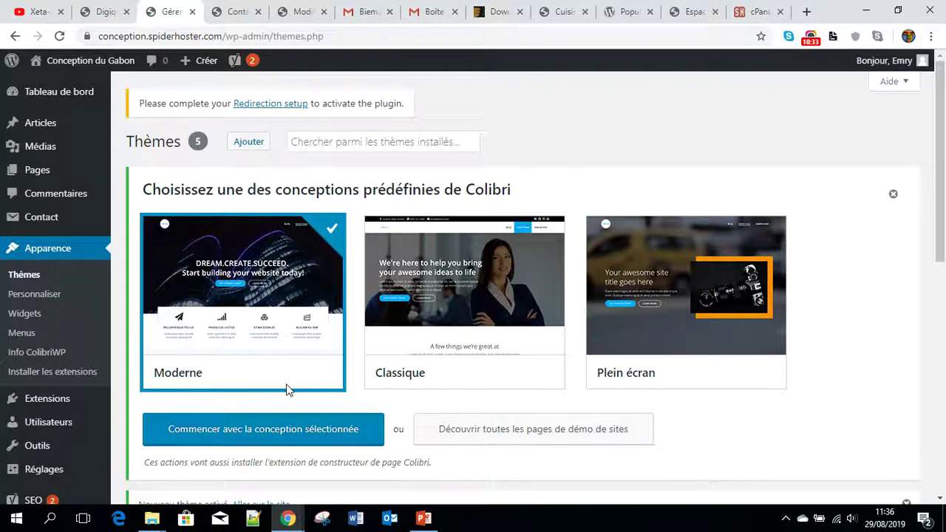
- Reload the site's Contacts page to see it in the Colibri WP layout
left_click(237, 12)
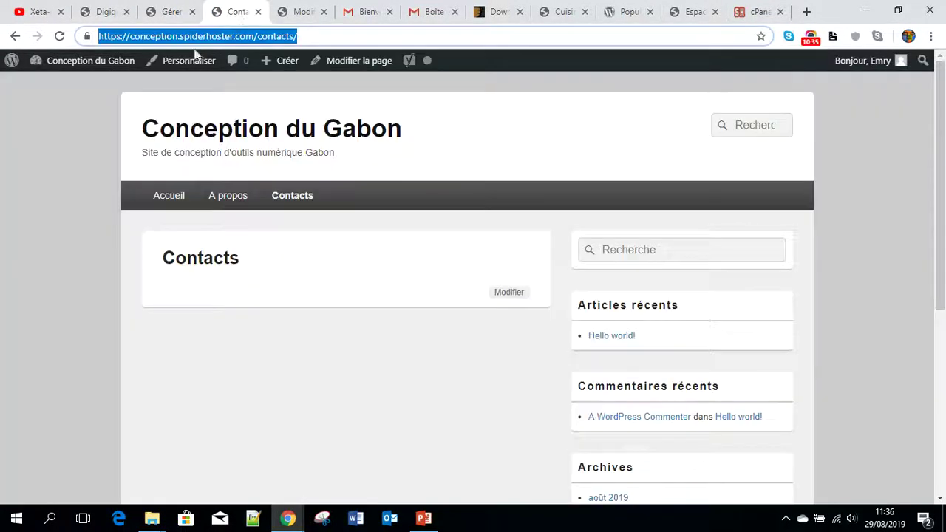
left_click(59, 37)
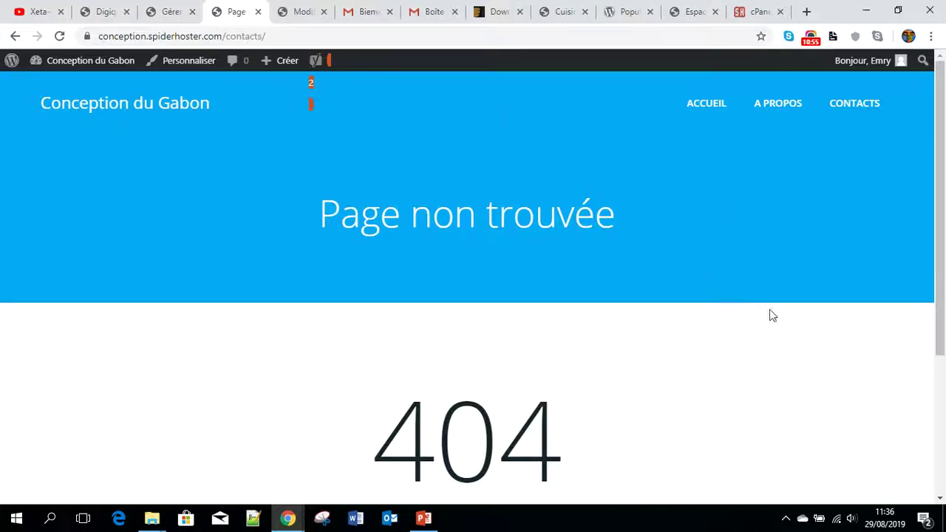
scroll(637, 260, "down", 2)
scroll(703, 283, "up", 2)
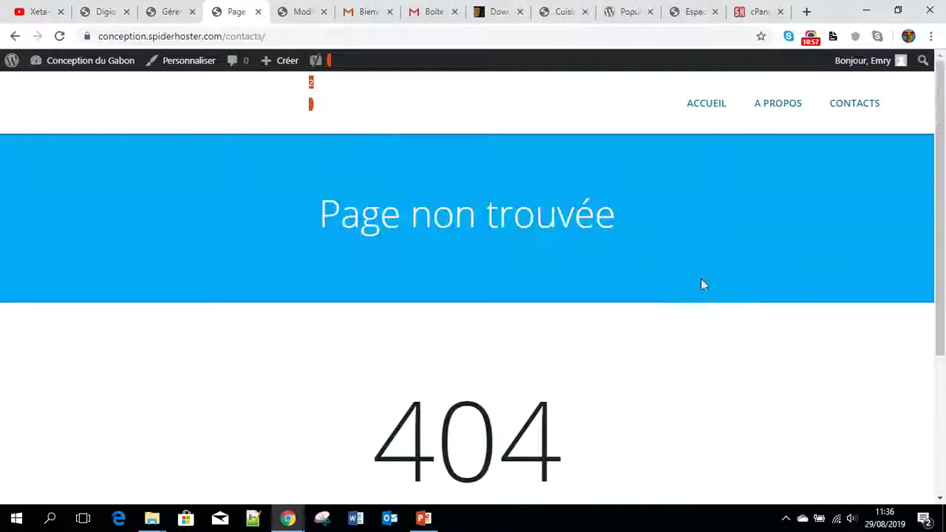